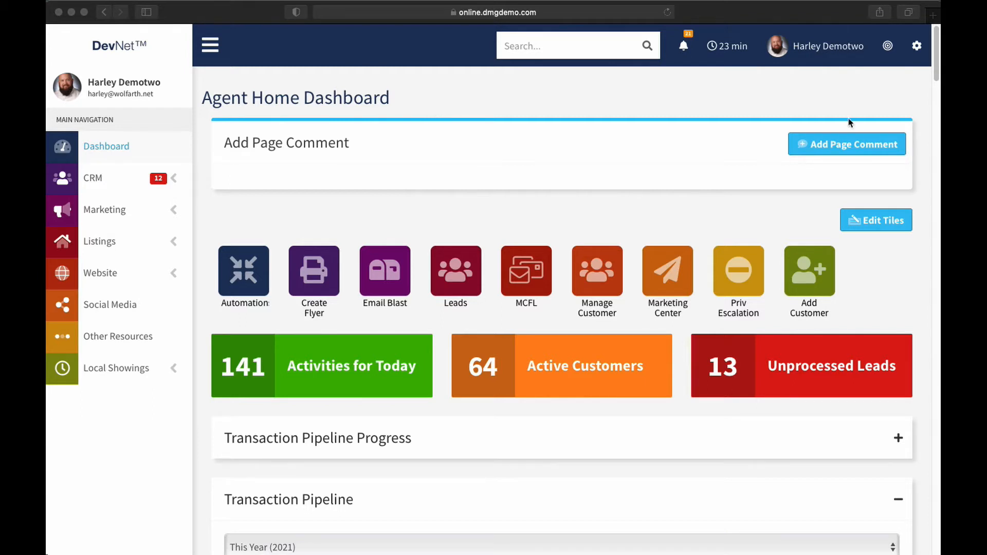
Open the agent profile for editing and add two blank lines at the end of the Paragraph About You bio.
click(817, 46)
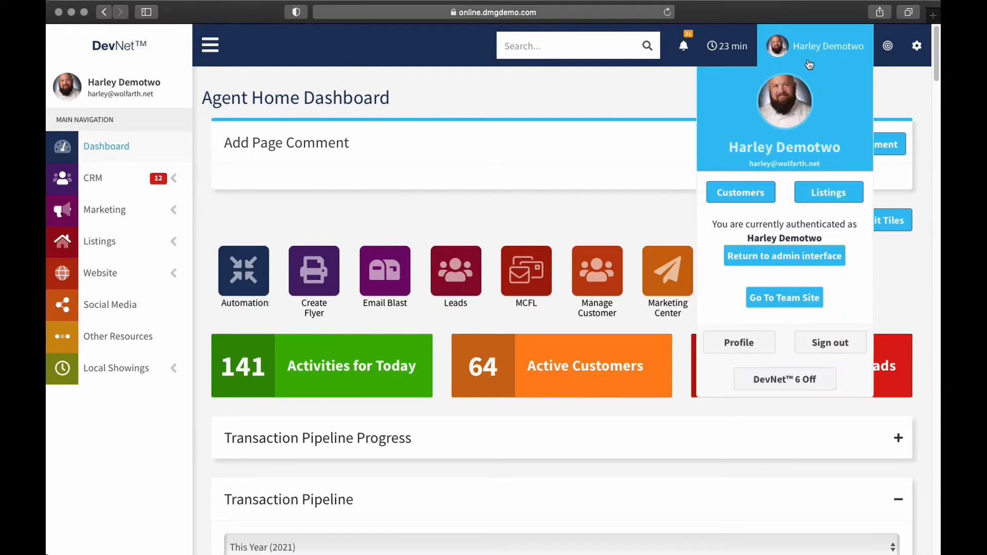
click(730, 345)
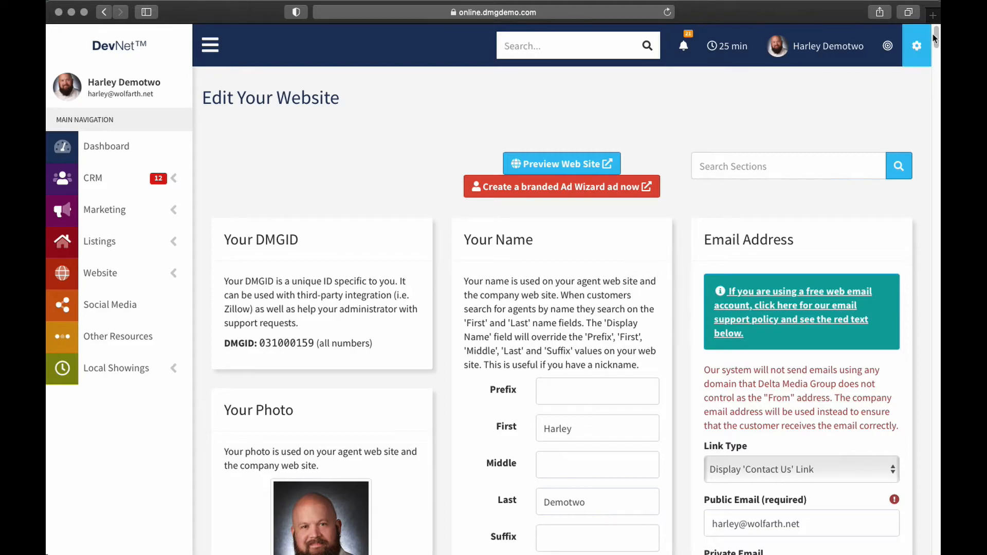
drag(934, 39, 902, 332)
click(682, 403)
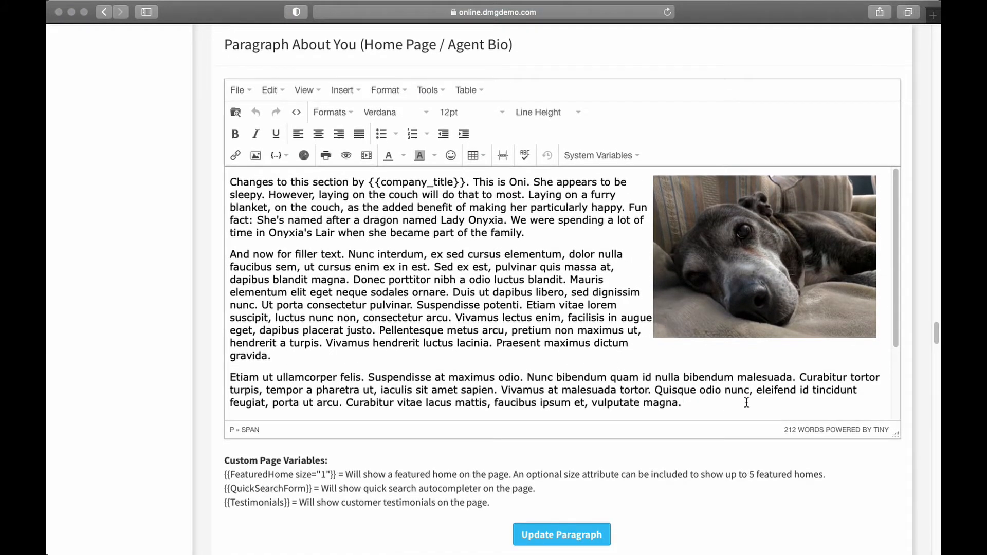
key(Return)
key(Return)
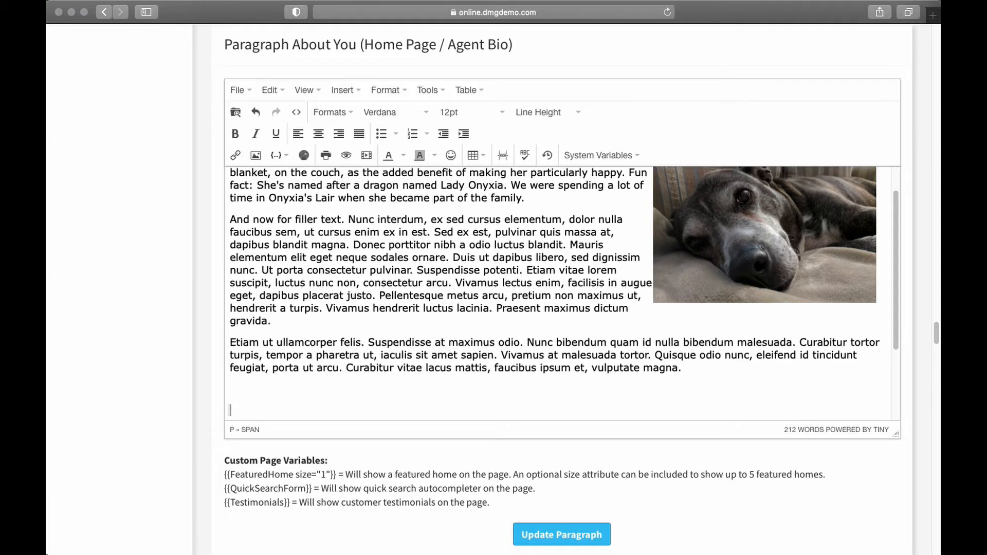
Insert a Market Slider widget covering Stark and Warren counties at the end of the bio paragraph.
click(286, 157)
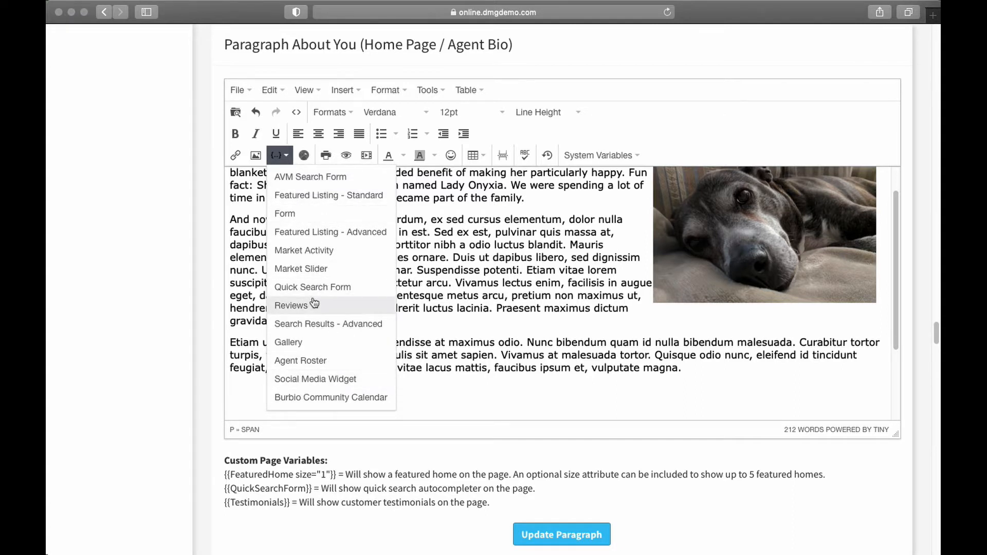
click(286, 269)
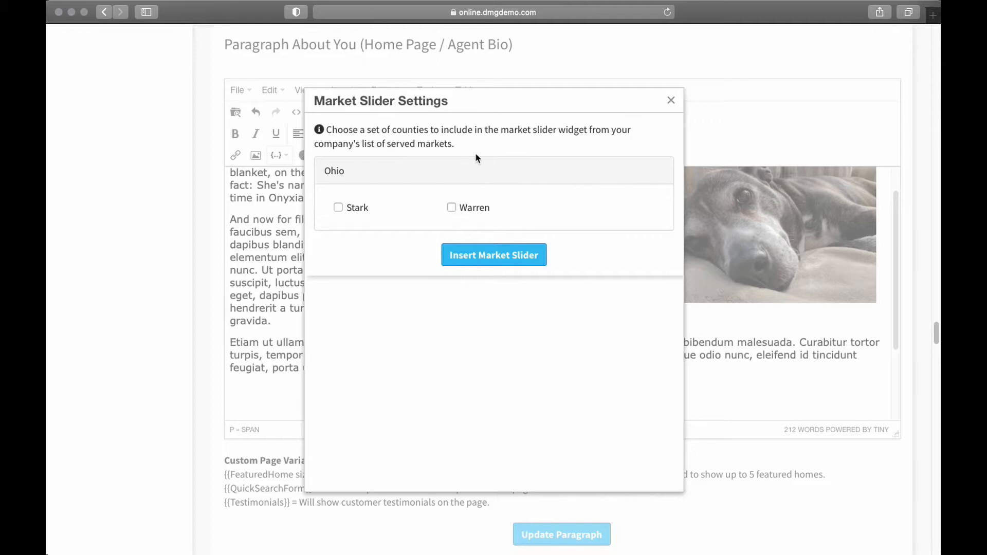
click(338, 207)
click(452, 208)
click(520, 263)
scroll(566, 335, down, 1)
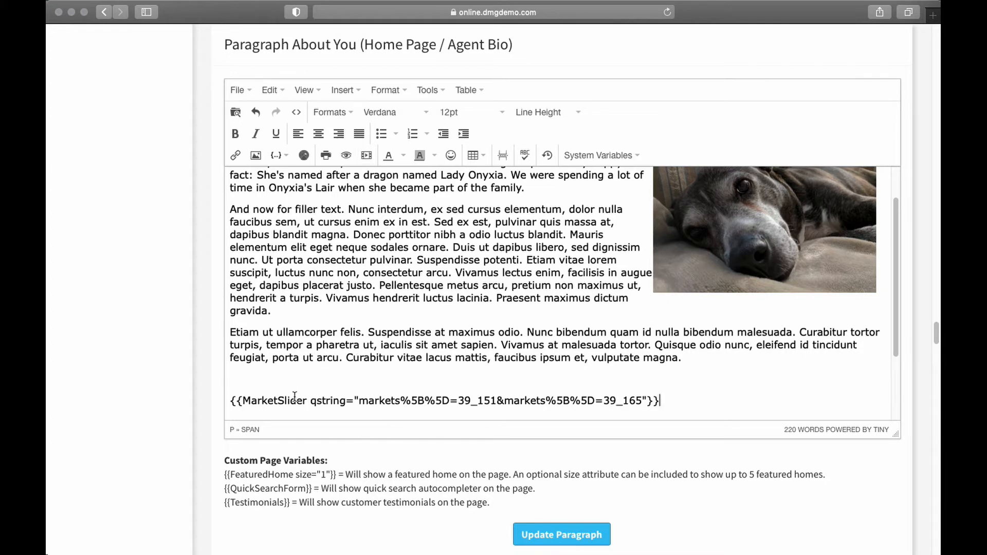
Expand the Website section of the main navigation to view its page options.
scroll(198, 353, up, 20)
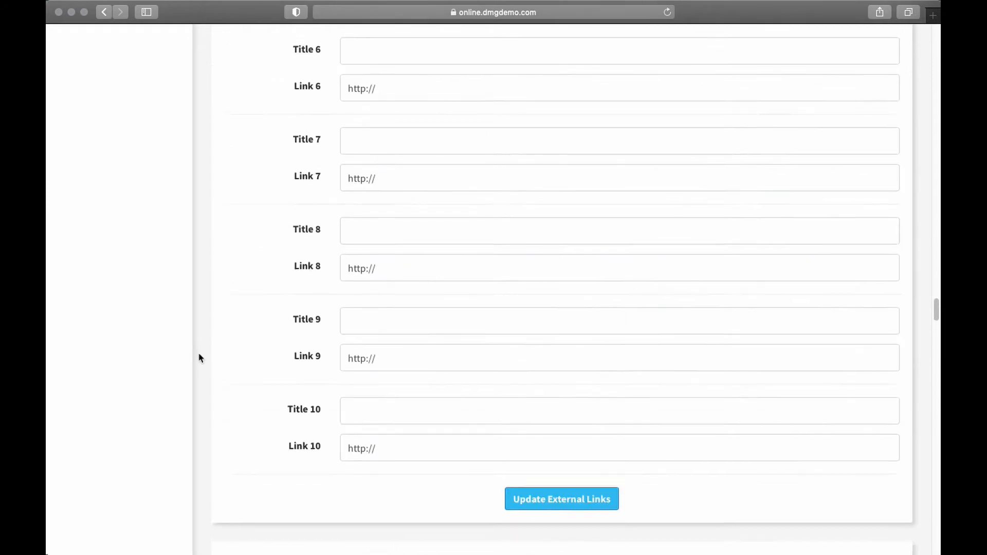
scroll(200, 364, up, 20)
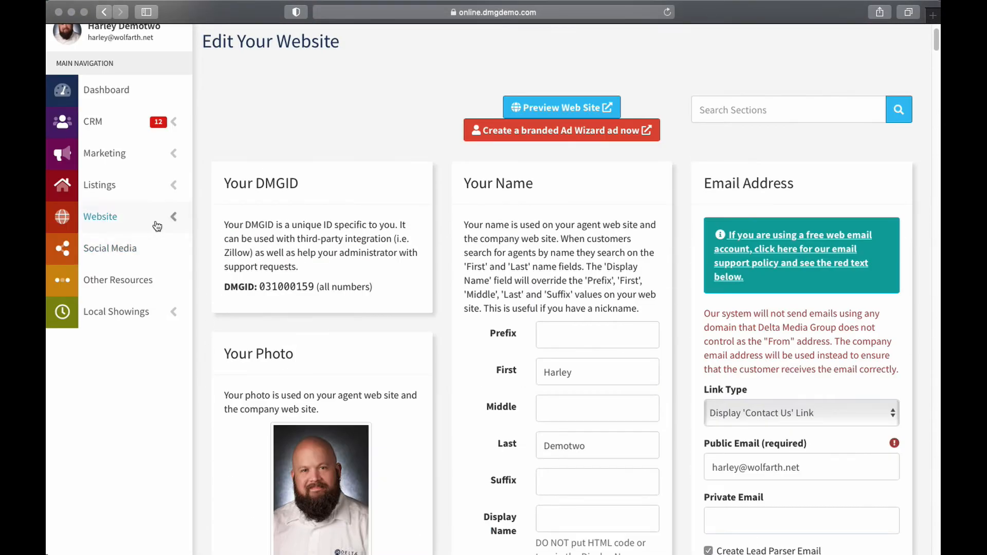
click(173, 216)
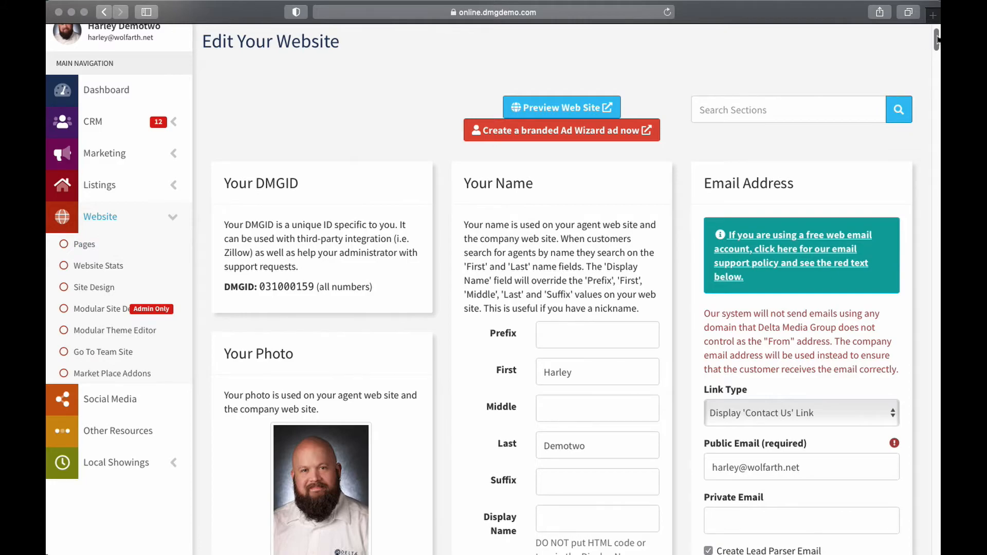
Return to the Paragraph About You section and save the updated paragraph.
scroll(935, 50, down, 5)
drag(935, 51, 899, 329)
scroll(421, 298, down, 3)
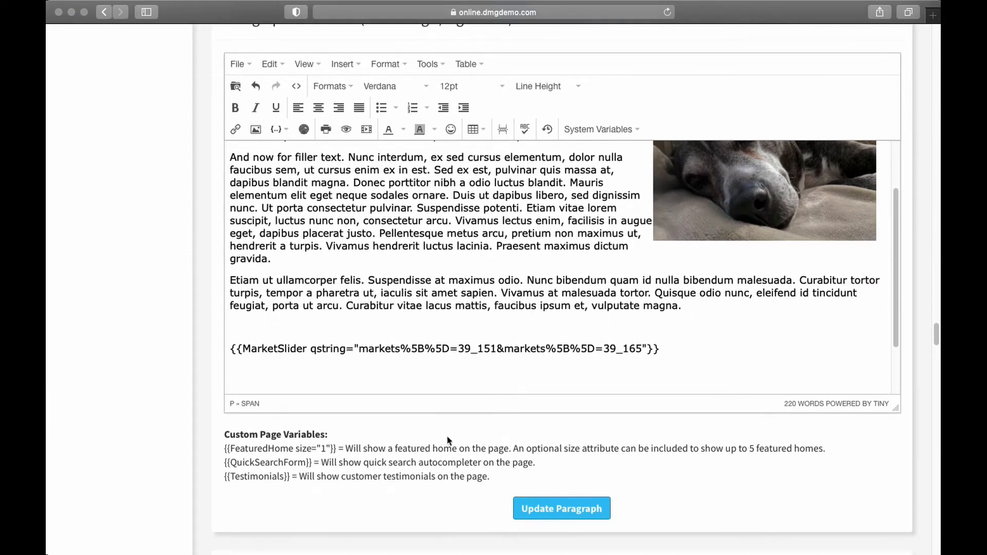
click(553, 514)
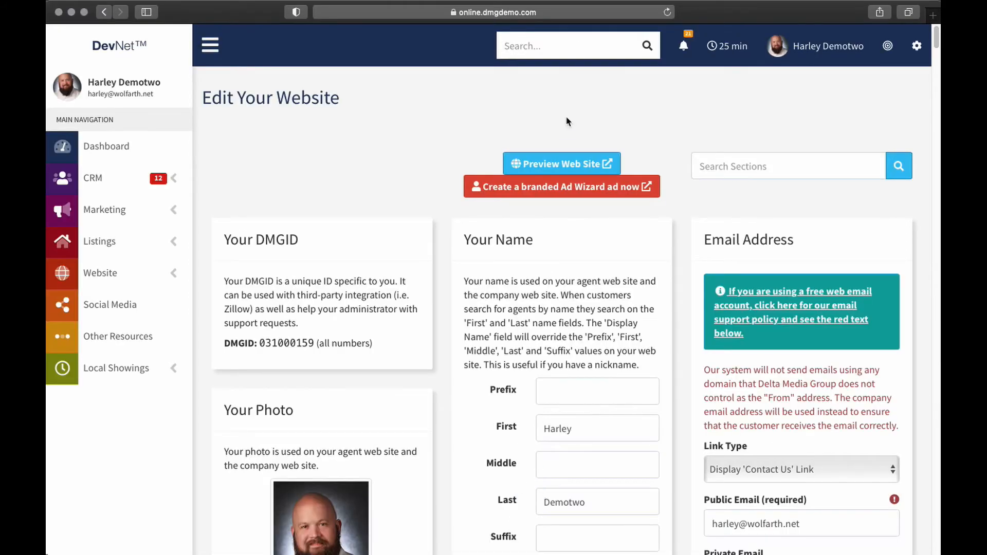
Preview the agent's public website and accept its cookie notice.
click(560, 164)
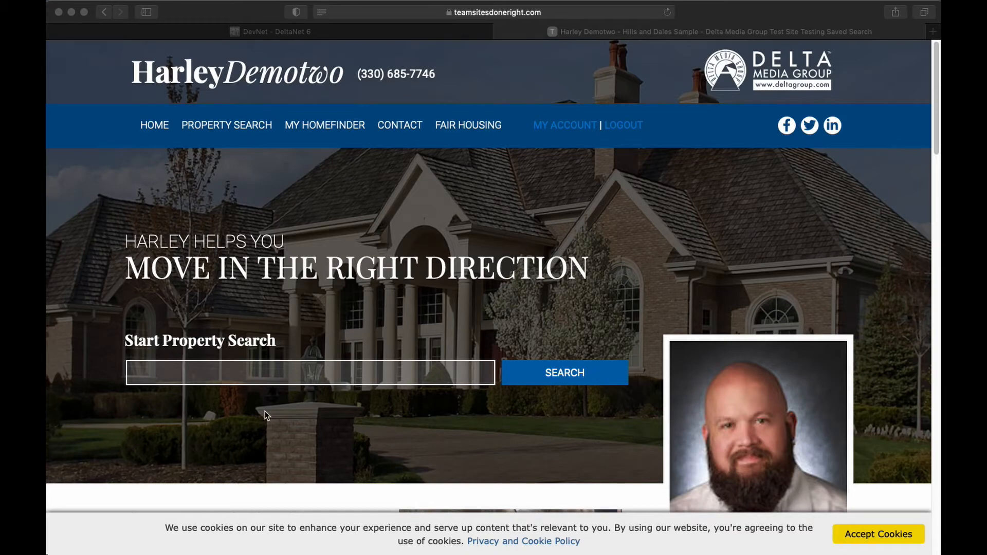
click(579, 407)
click(879, 533)
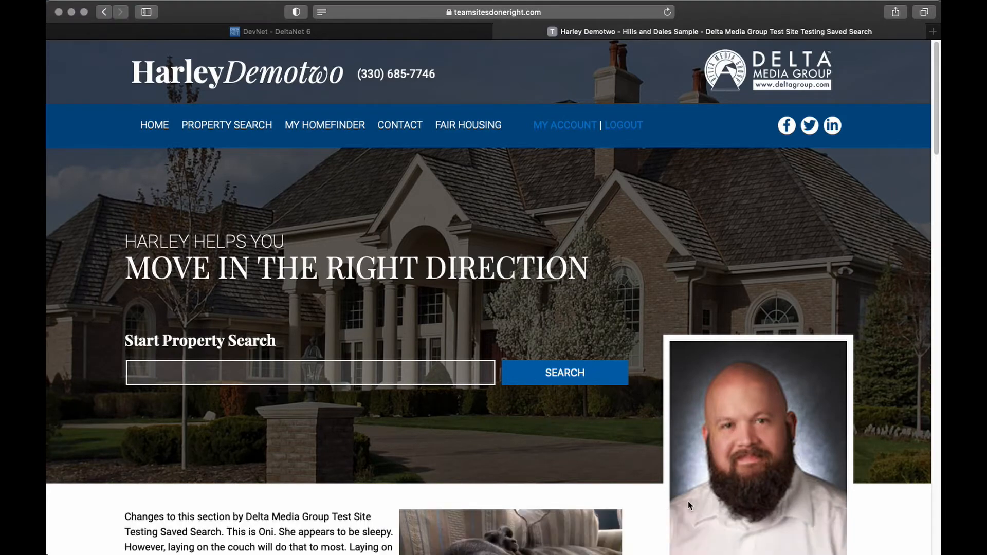
Examine the Market Watch widget below the bio text on the website's home page, including its activity and listing figures.
scroll(511, 422, down, 10)
scroll(512, 423, down, 6)
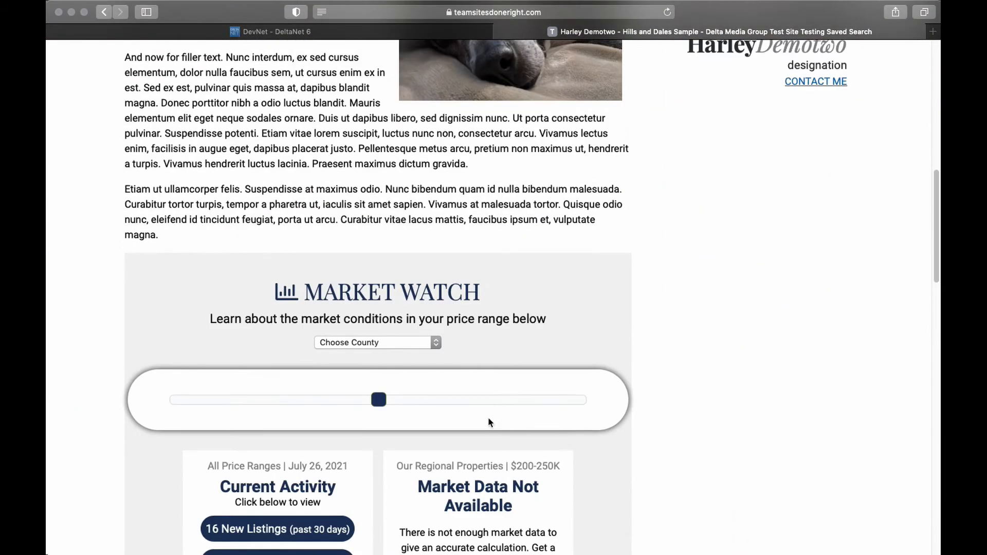
scroll(501, 405, down, 4)
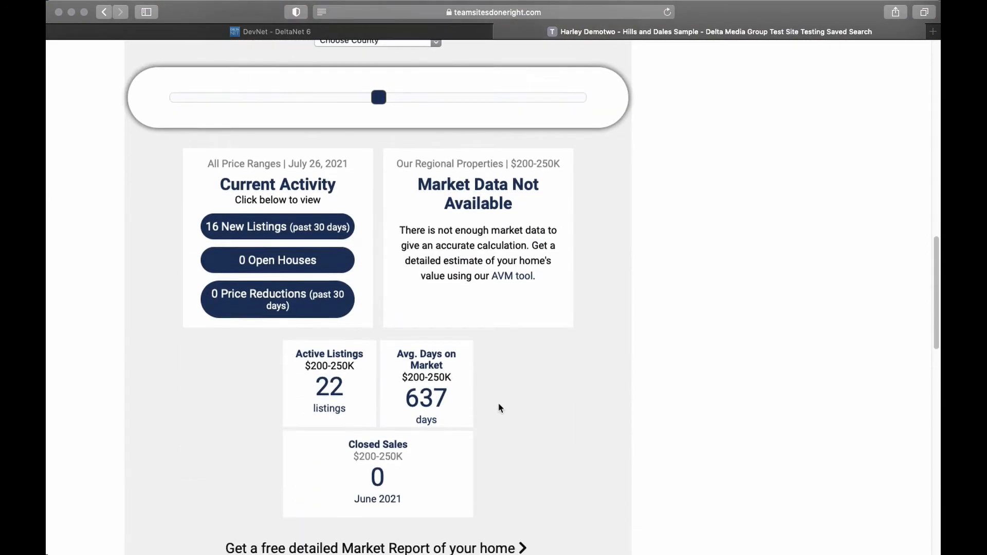
scroll(483, 407, up, 3)
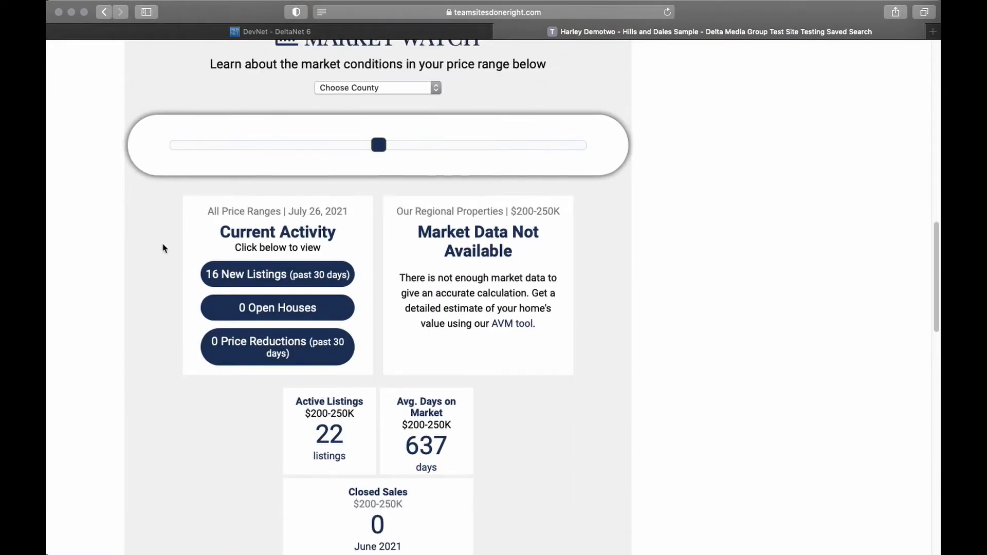
scroll(161, 246, up, 2)
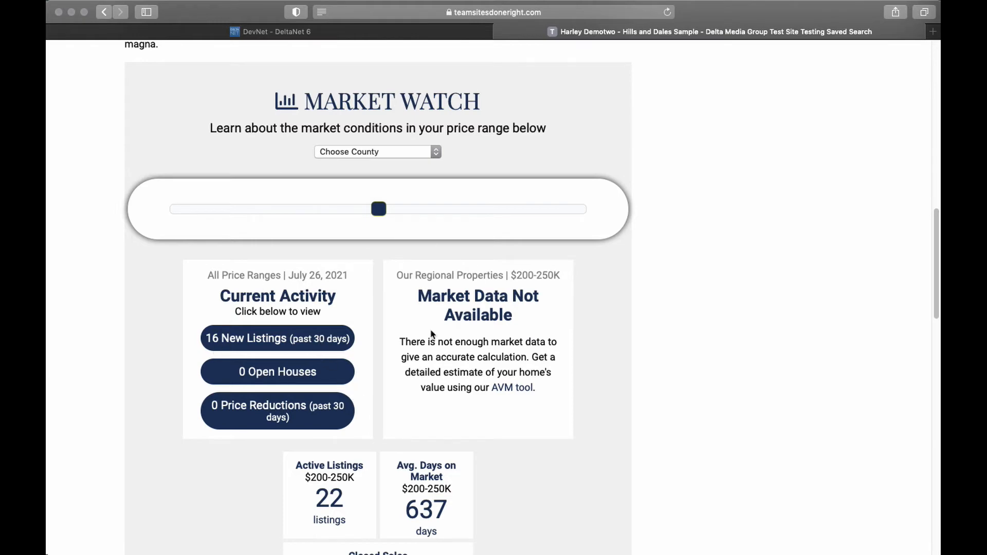
scroll(458, 337, down, 5)
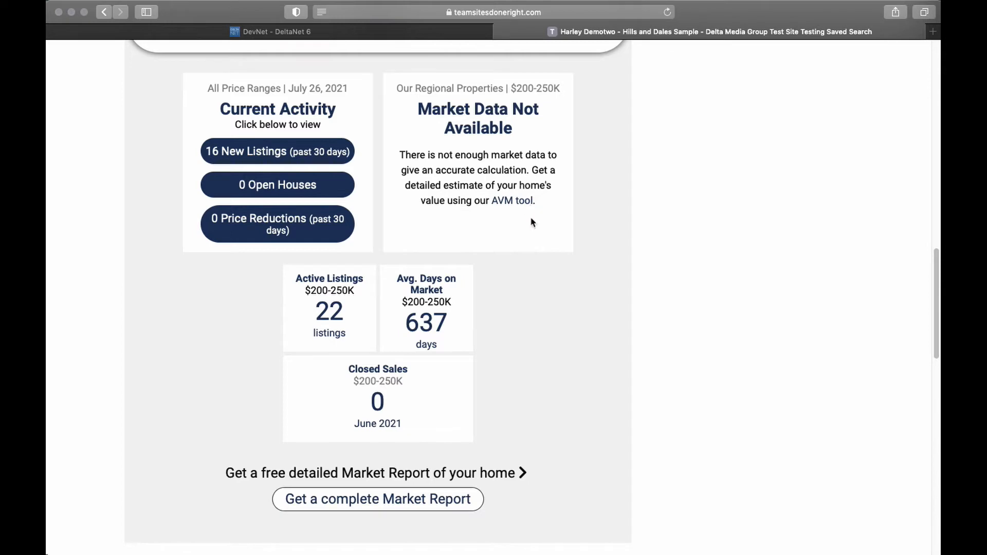
scroll(532, 222, up, 4)
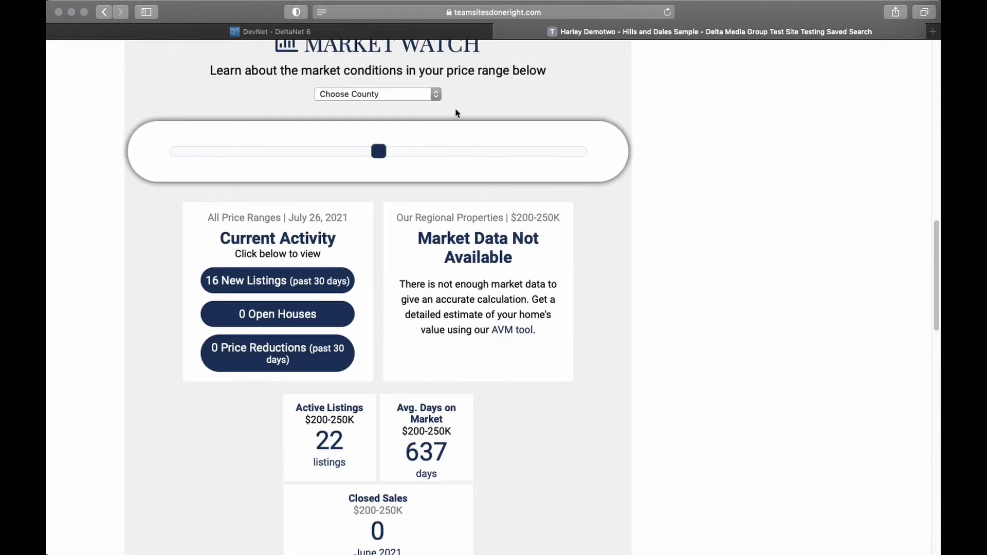
Show the Market Watch data for Stark, OH in the $300-500K, $500K+ and $0-100K price ranges.
click(436, 95)
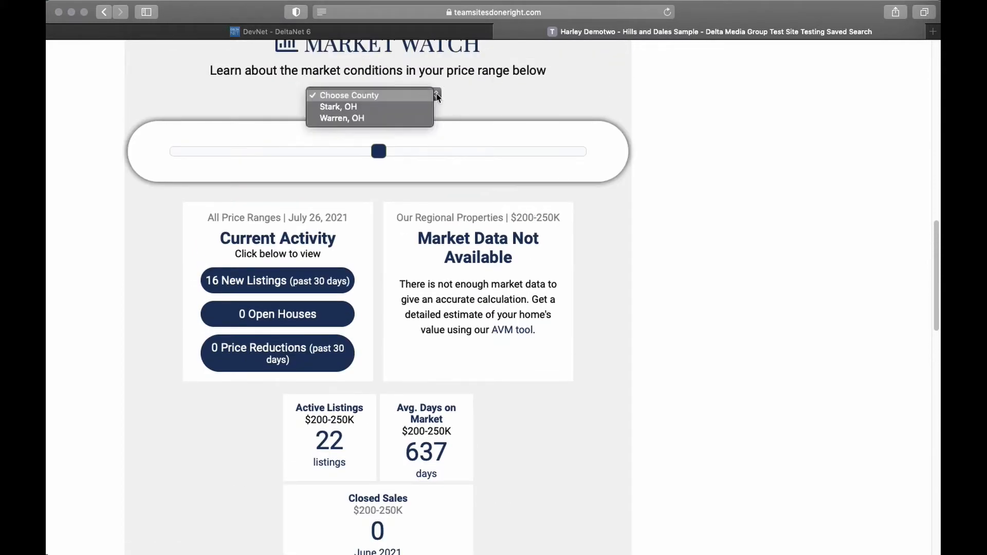
click(355, 108)
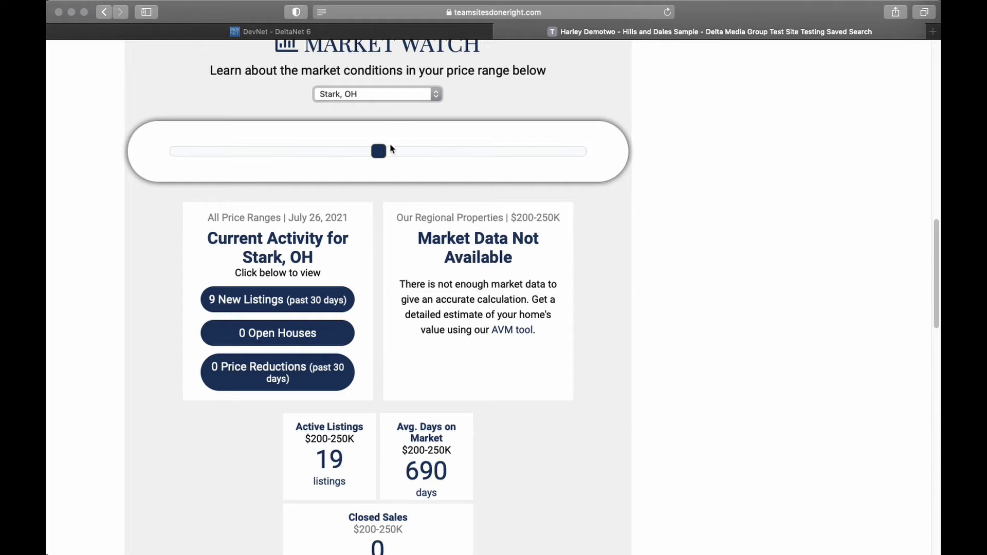
drag(378, 151, 517, 151)
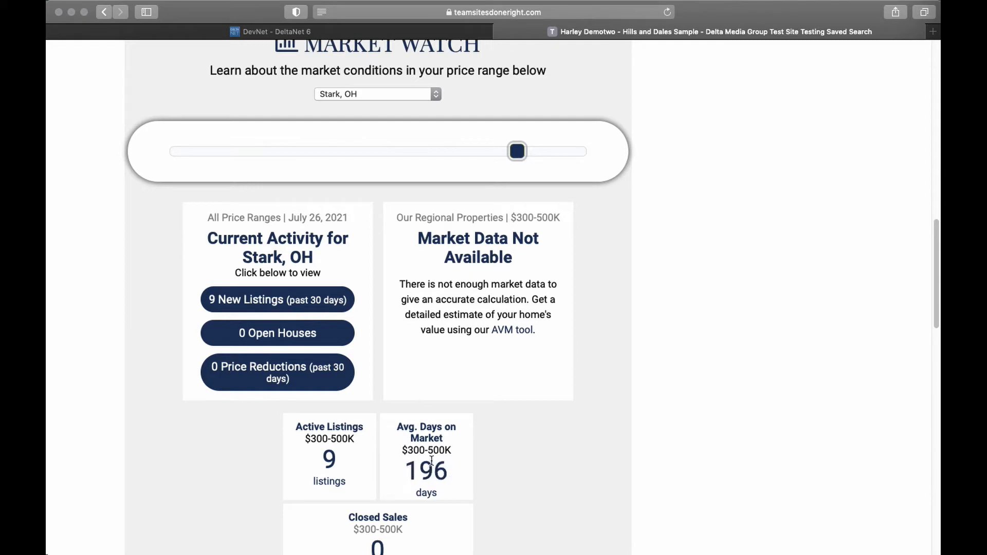
drag(516, 152, 593, 165)
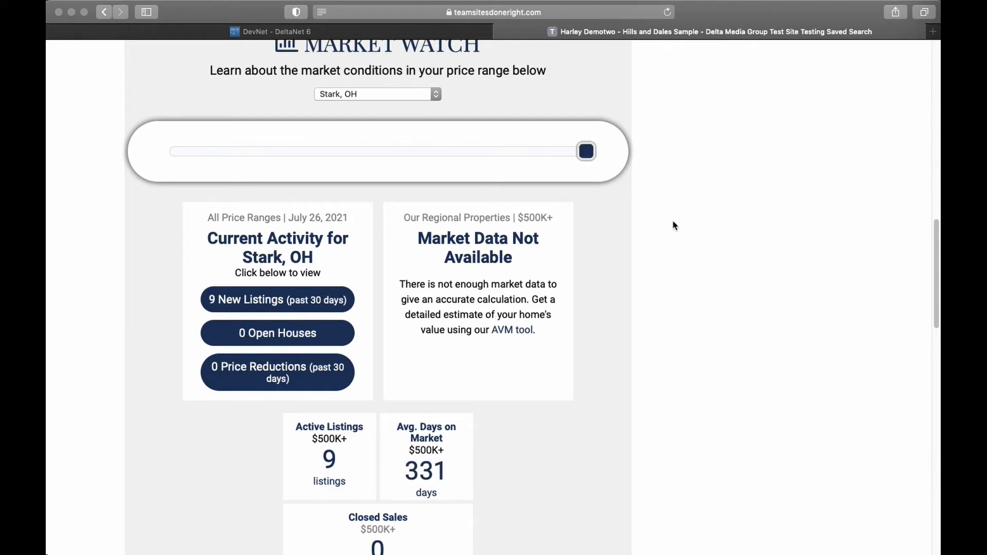
drag(583, 152, 205, 160)
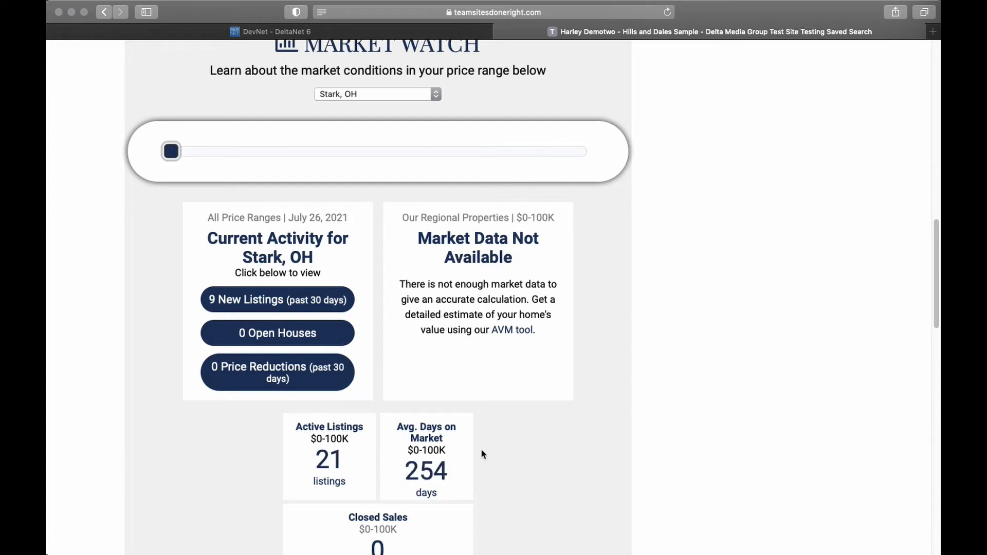
scroll(524, 421, down, 1)
scroll(525, 422, down, 5)
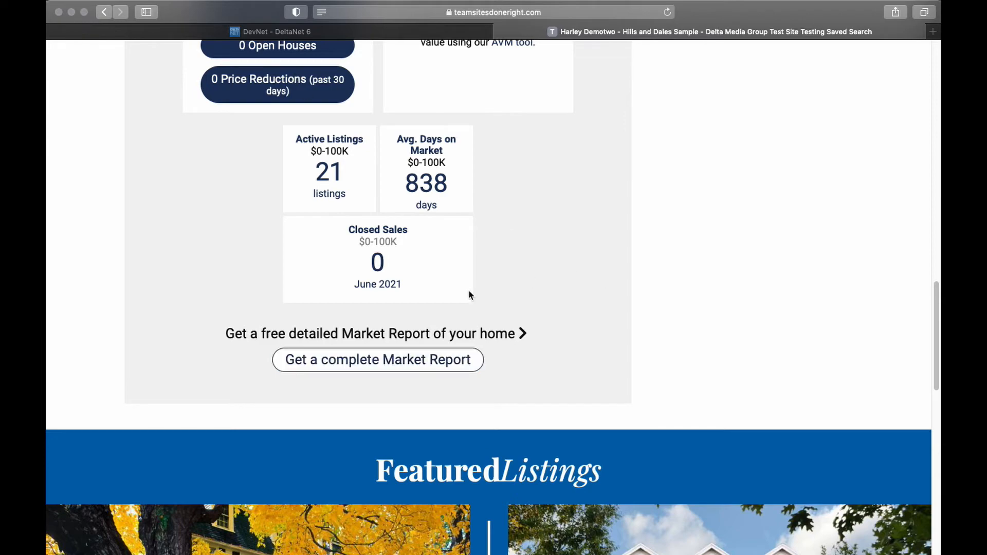
scroll(469, 293, up, 10)
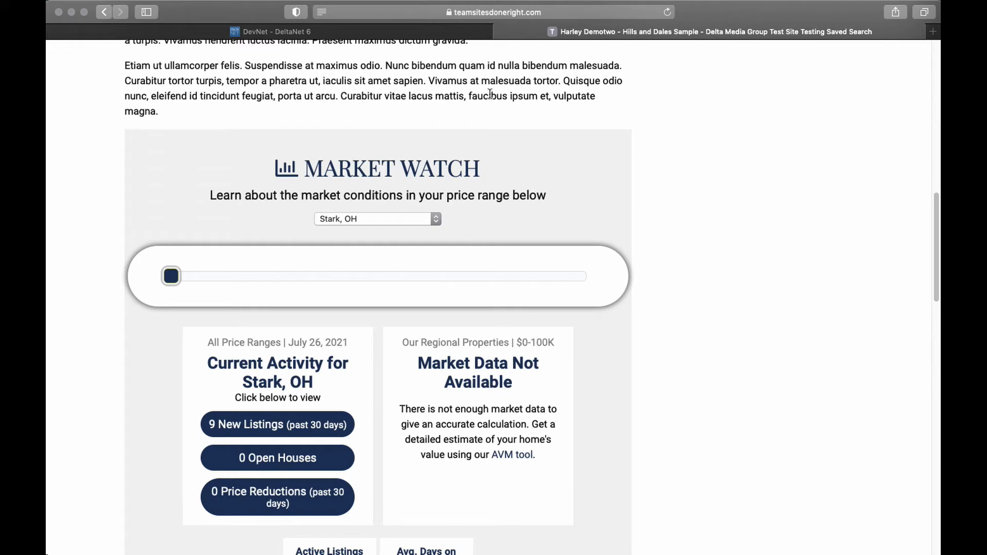
Switch back to the DevNet site and open the Market Watch Reports page from the marketing tools.
click(347, 35)
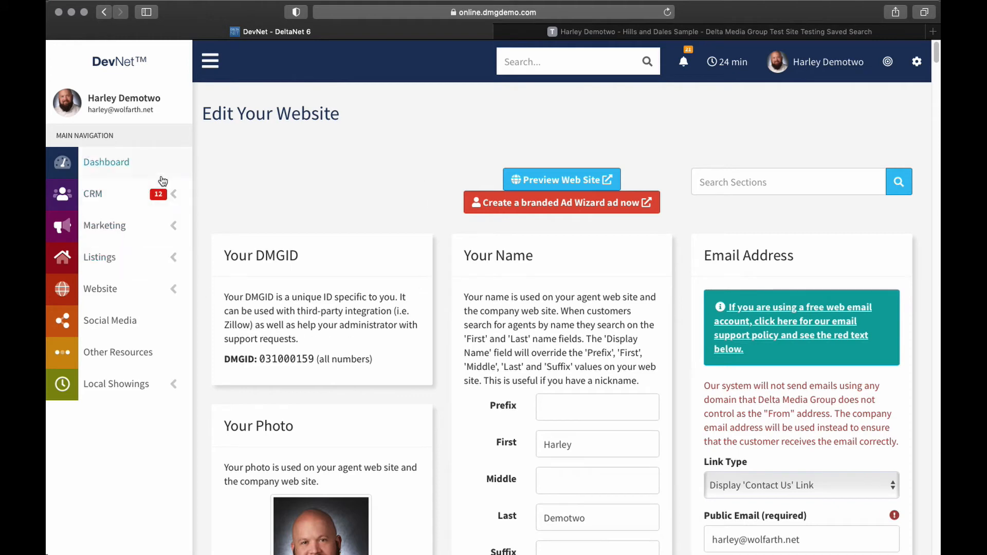
click(169, 226)
scroll(138, 360, down, 1)
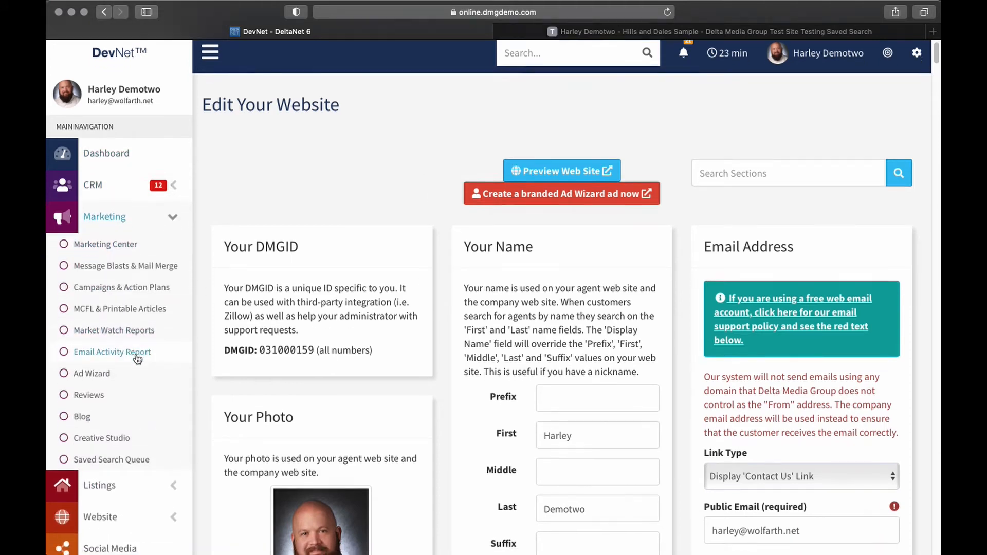
click(114, 317)
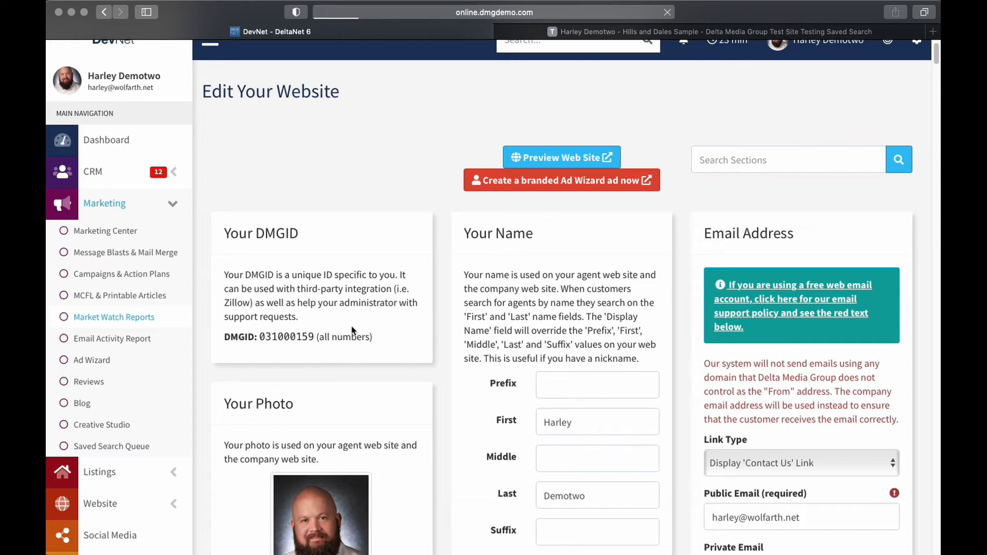
scroll(412, 354, down, 3)
scroll(417, 335, up, 4)
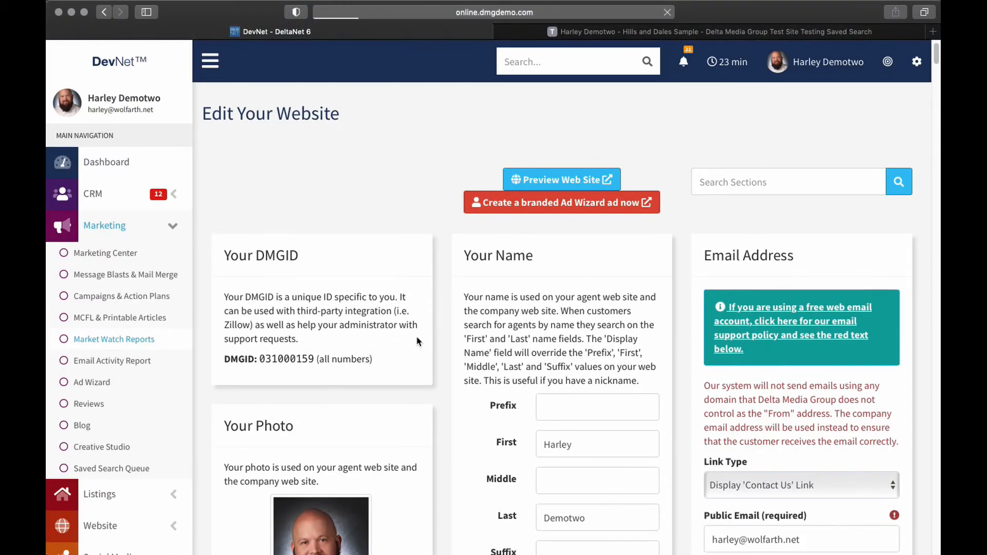
click(129, 340)
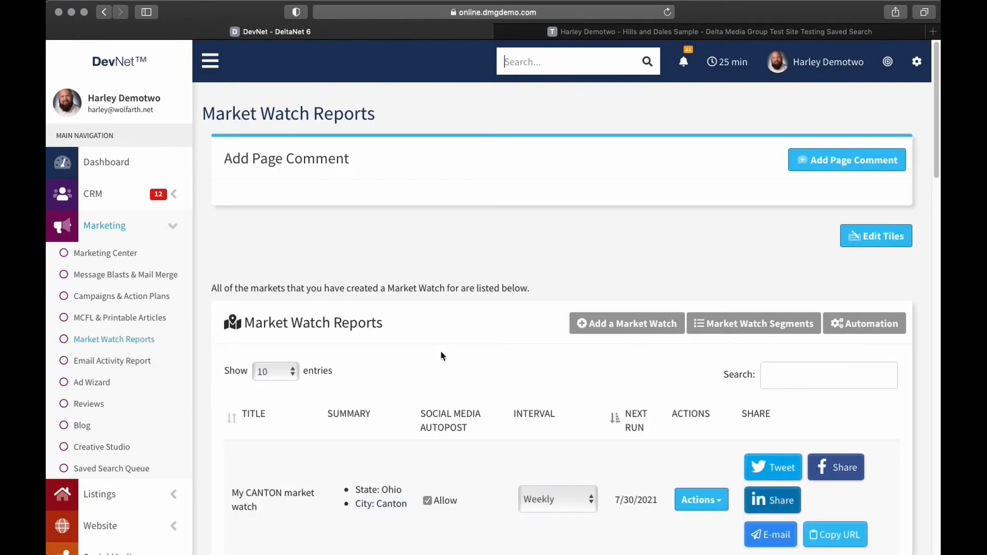
Review the existing market watch reports with their autopost, interval and sharing options.
scroll(440, 350, down, 2)
scroll(438, 351, down, 3)
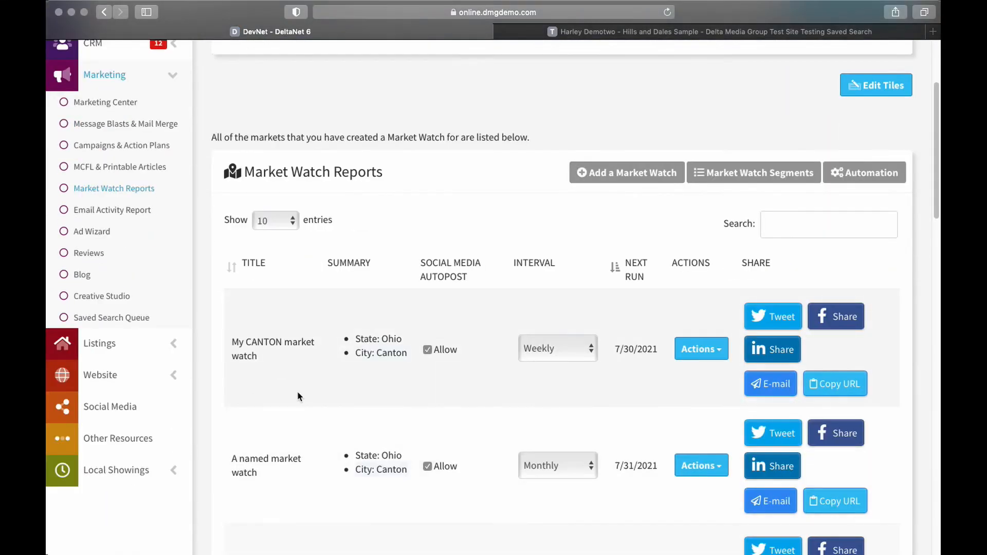
scroll(315, 389, down, 2)
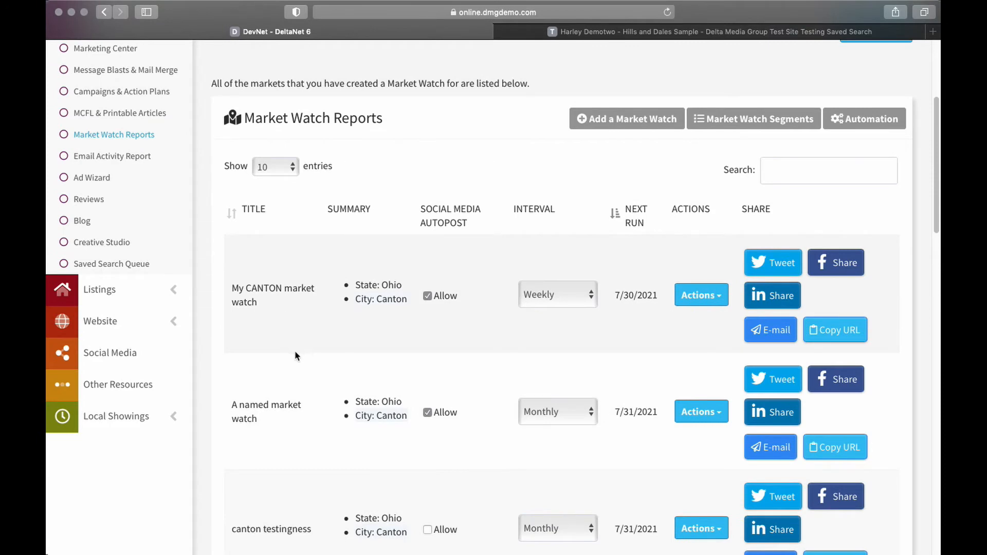
scroll(296, 353, down, 3)
scroll(297, 362, up, 3)
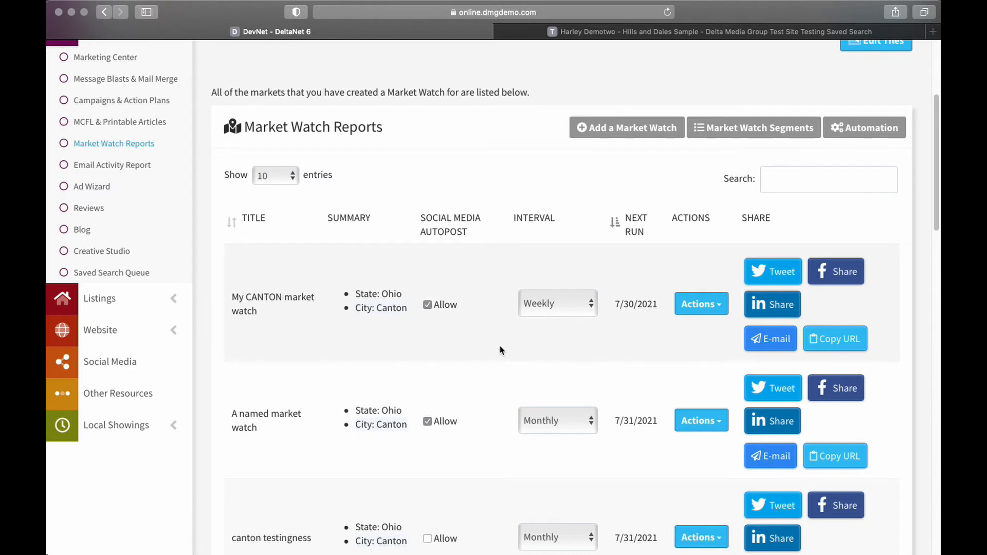
Open the market data of the My CANTON market watch report and review its activity, listing and sales sections.
click(711, 304)
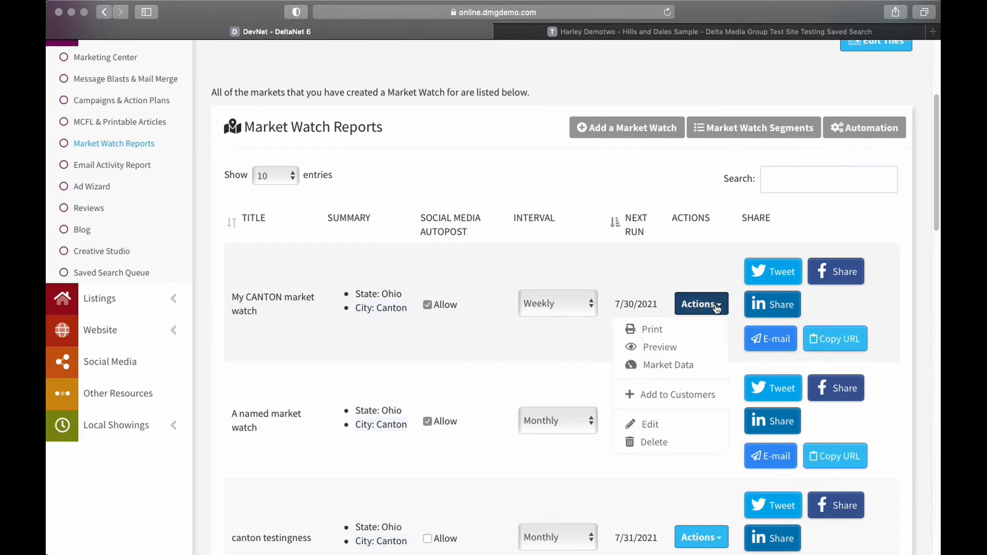
click(663, 365)
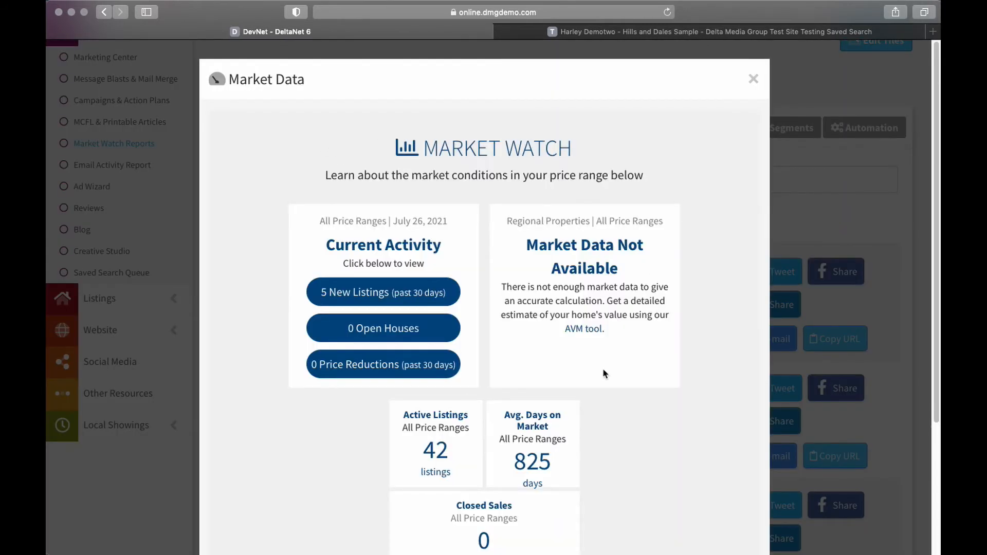
scroll(576, 376, down, 5)
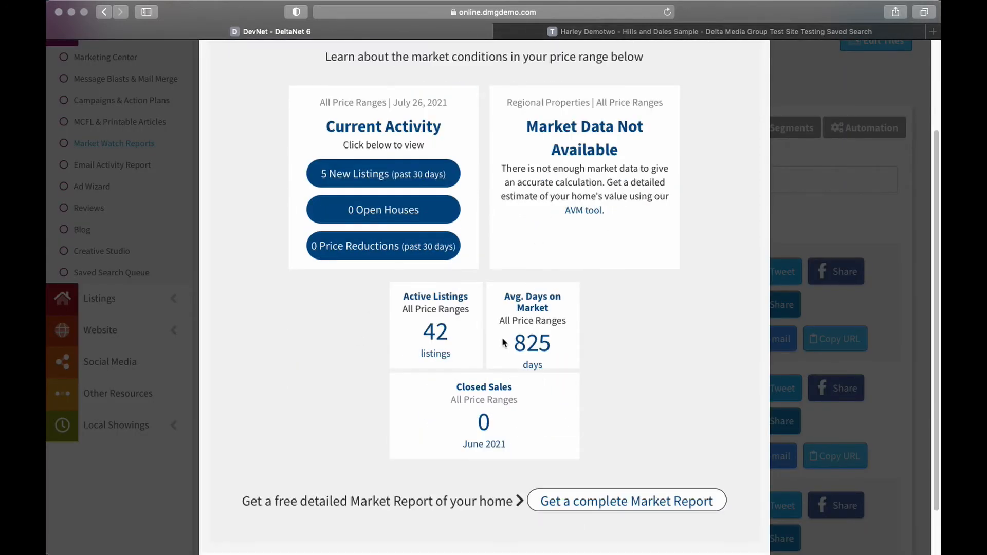
scroll(506, 215, up, 4)
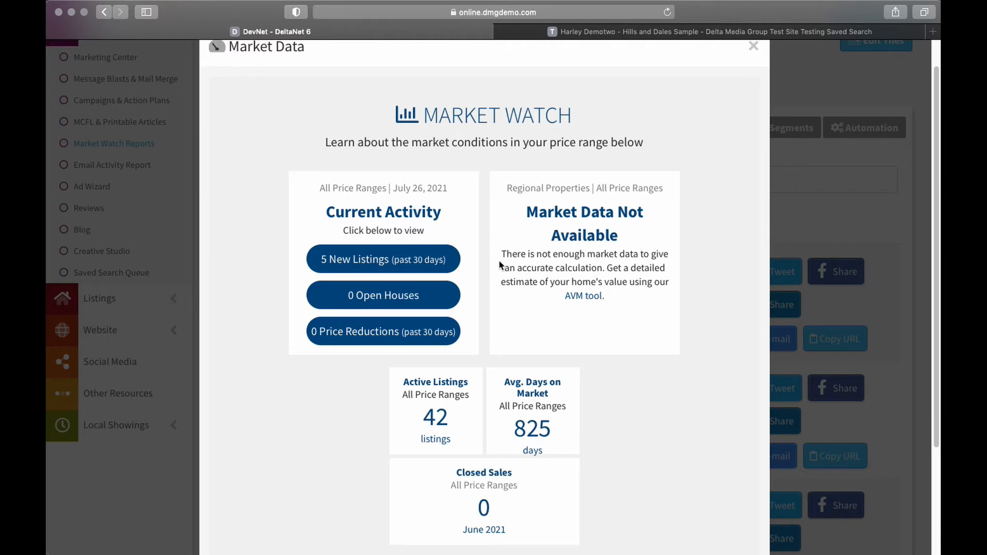
drag(502, 254, 659, 298)
click(634, 298)
scroll(557, 322, down, 2)
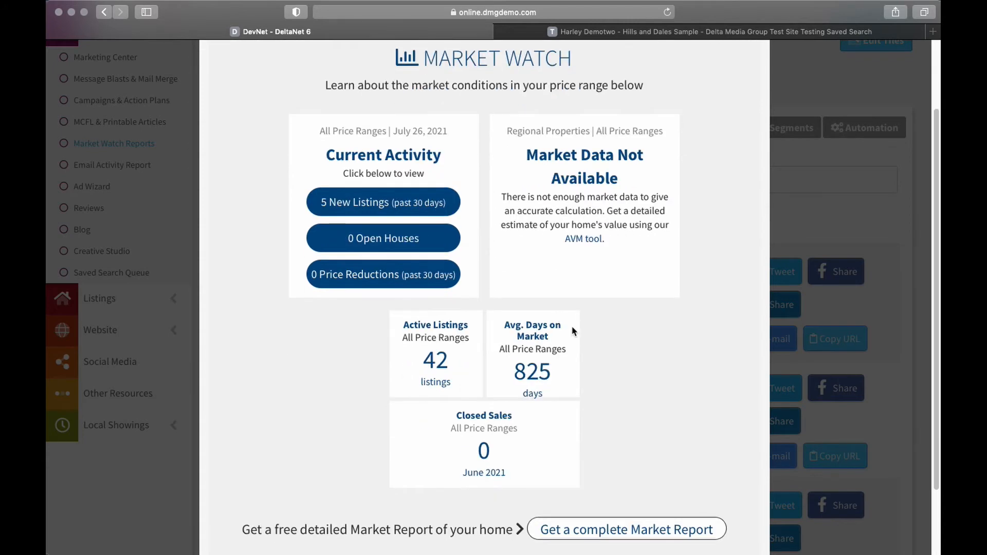
scroll(573, 332, up, 3)
scroll(634, 222, down, 5)
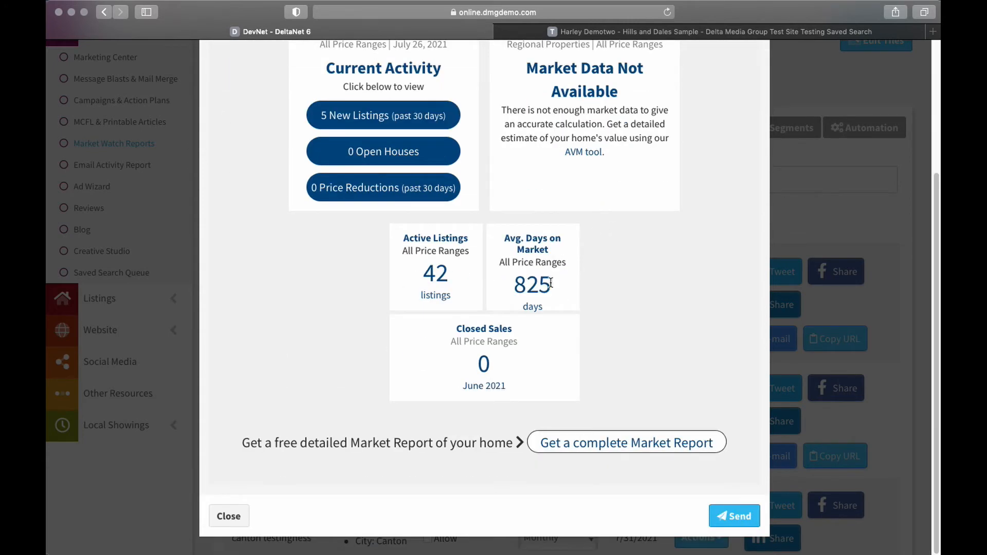
Start an email blast from the Canton market data and check the prefilled message body.
click(736, 515)
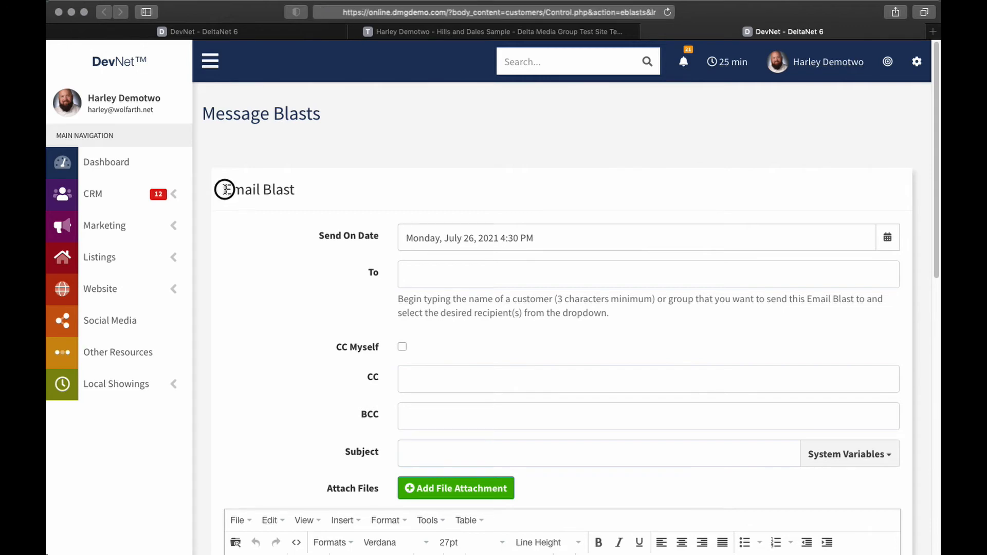
drag(222, 190, 315, 198)
scroll(266, 297, down, 10)
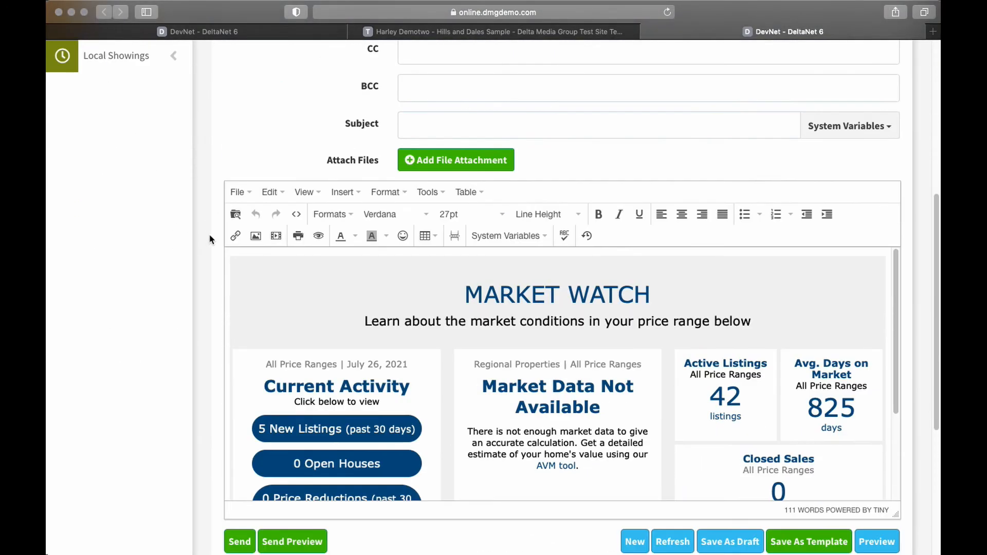
scroll(559, 312, down, 5)
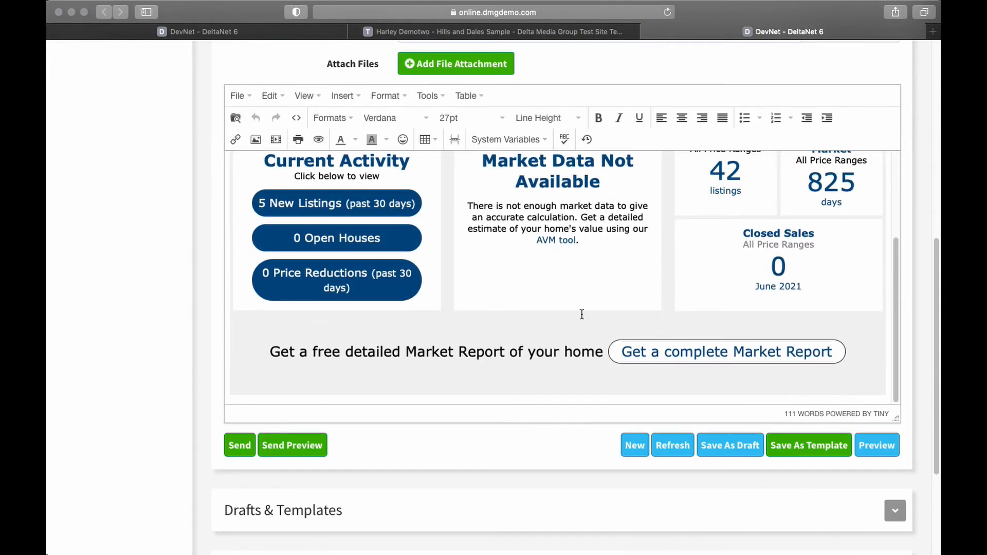
scroll(570, 257, up, 5)
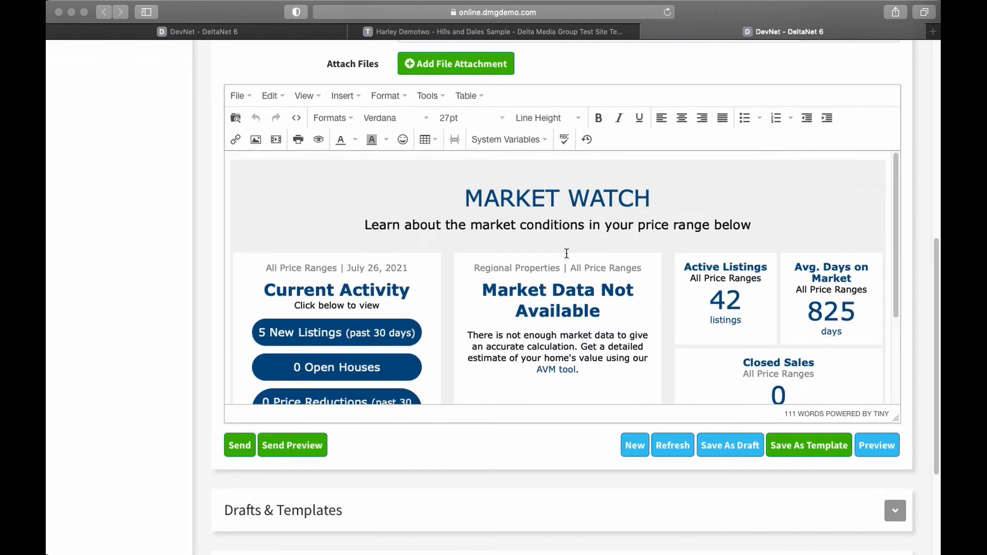
Examine the Market Watch heading, activity cards and AVM tool text in the email blast body.
click(440, 161)
drag(508, 203, 646, 204)
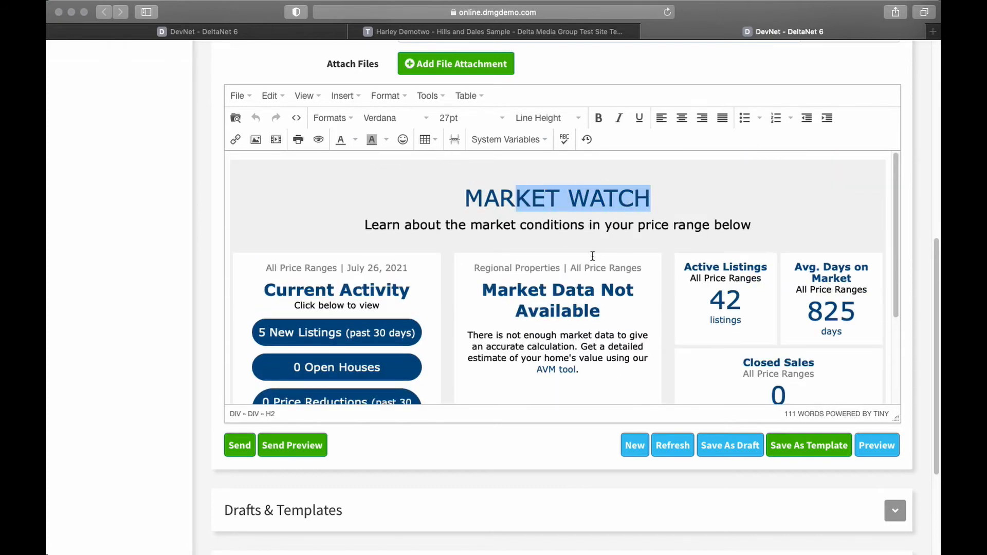
click(568, 268)
click(491, 300)
drag(492, 300, 563, 335)
scroll(534, 288, down, 4)
drag(503, 247, 559, 289)
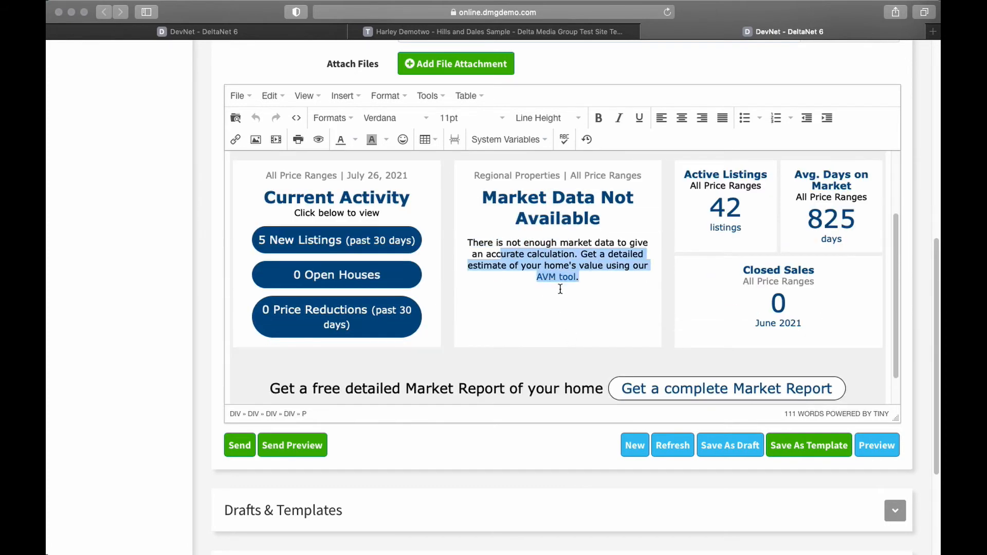
scroll(580, 289, down, 3)
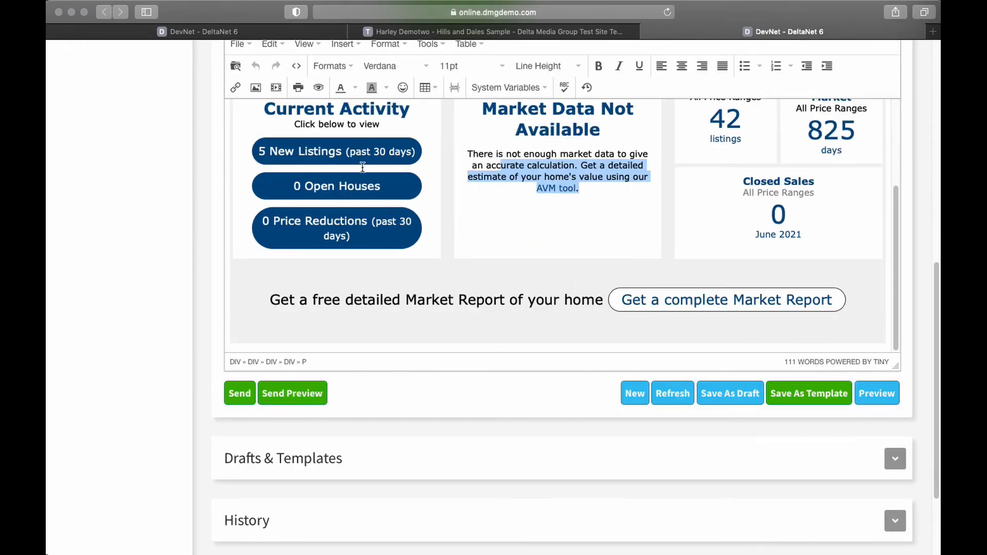
scroll(543, 263, up, 3)
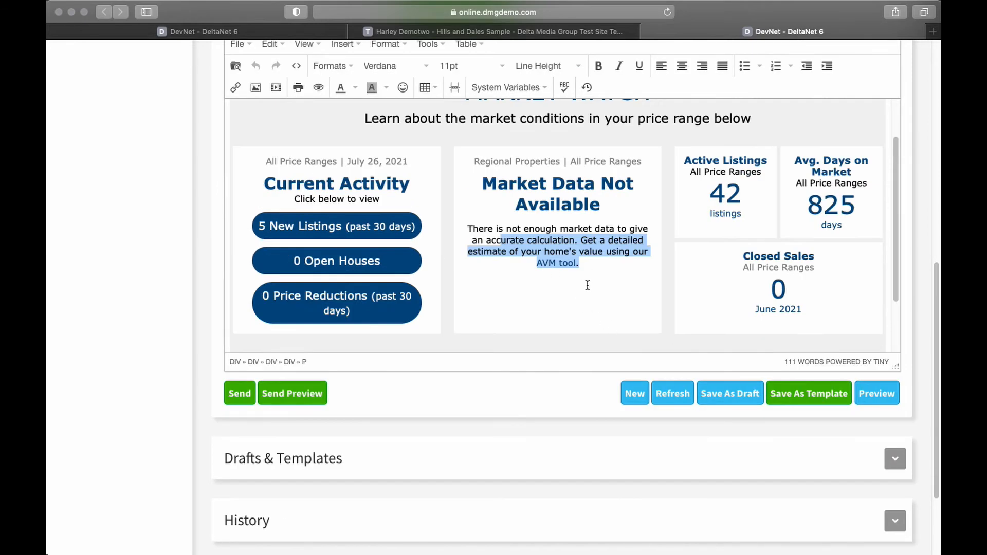
scroll(582, 279, up, 3)
scroll(504, 253, down, 1)
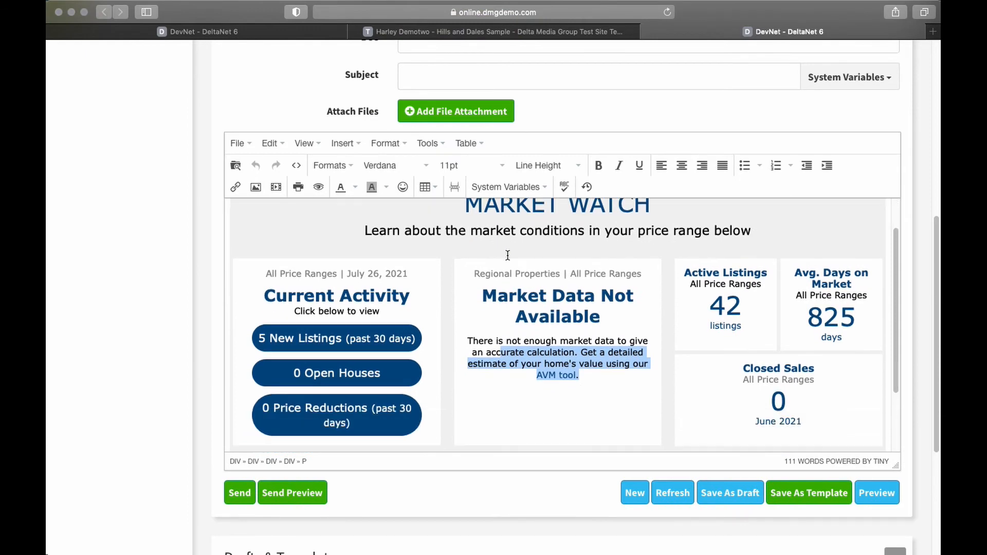
scroll(493, 257, up, 1)
scroll(493, 257, up, 5)
Show the customer groups available as recipients of the email blast.
click(411, 114)
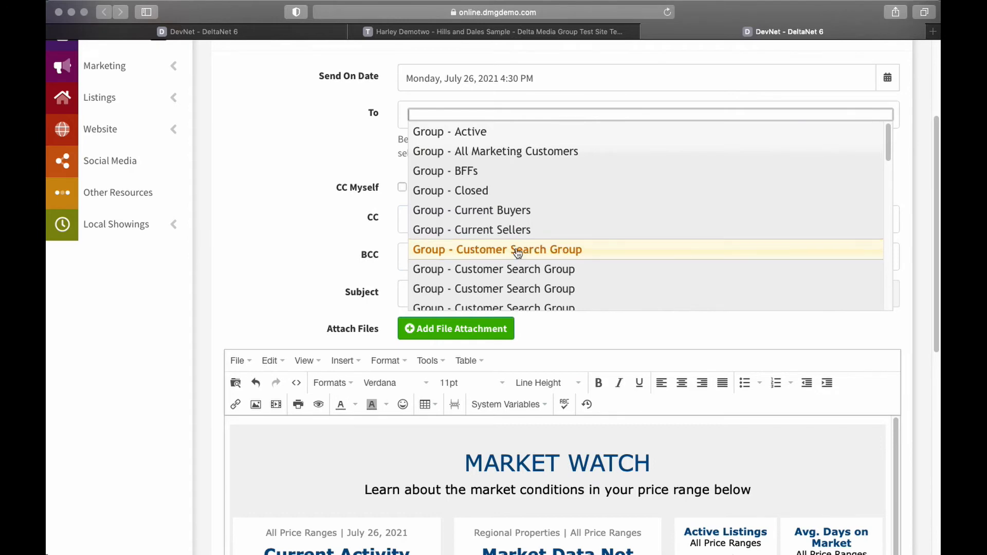
scroll(251, 279, down, 10)
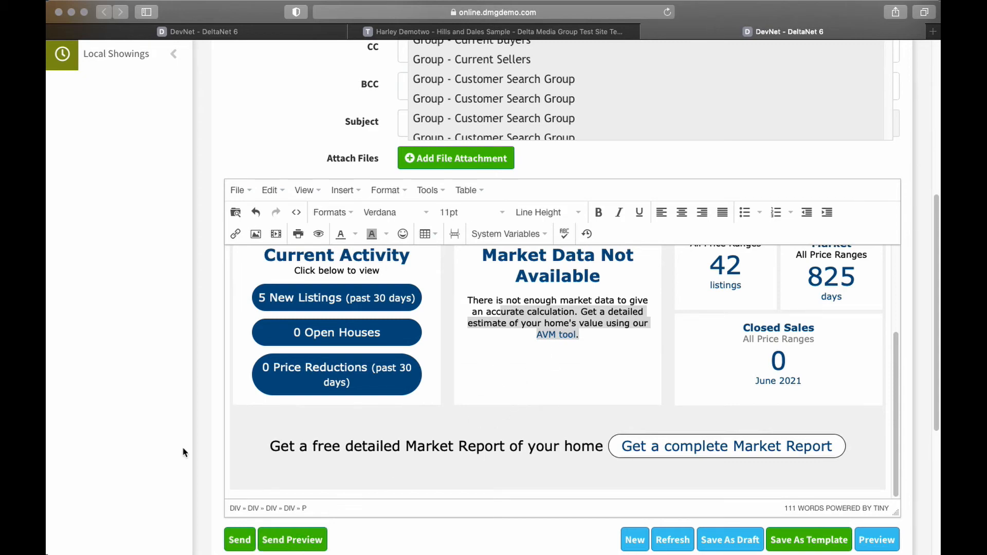
scroll(210, 409, down, 3)
scroll(210, 409, up, 10)
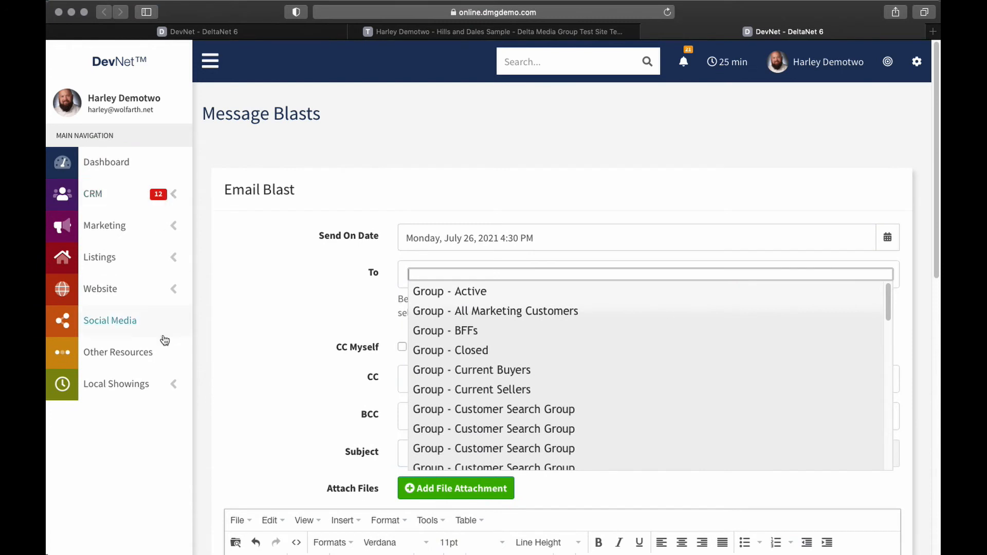
Open the Message Blasts & Mail Merge page and go to the message body of the blank email blast.
click(175, 229)
click(96, 278)
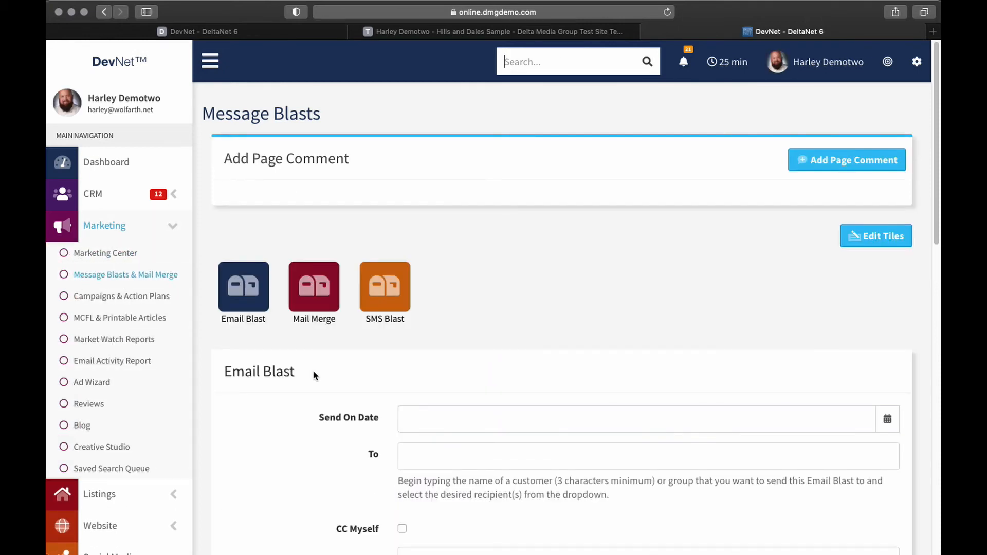
scroll(238, 359, down, 6)
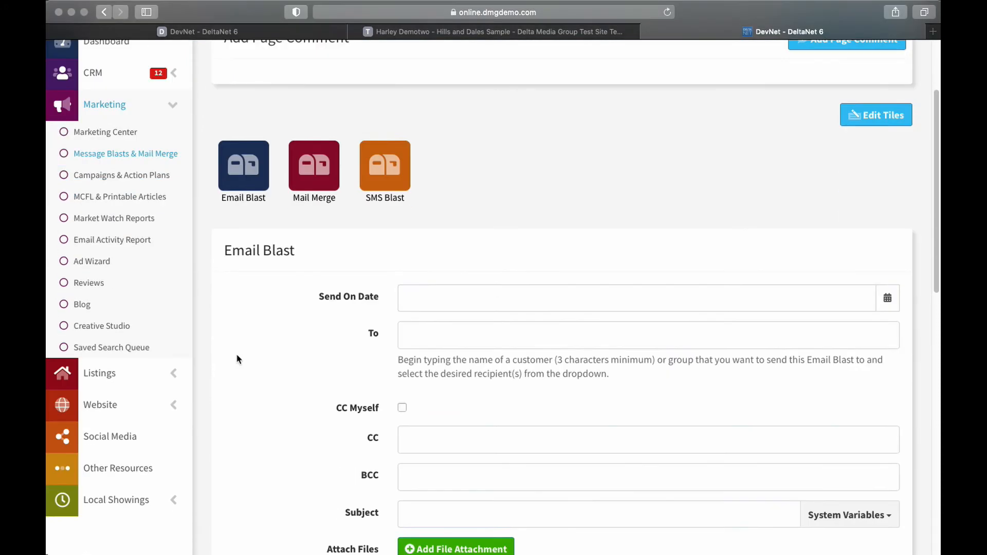
scroll(213, 303, down, 2)
scroll(411, 157, up, 4)
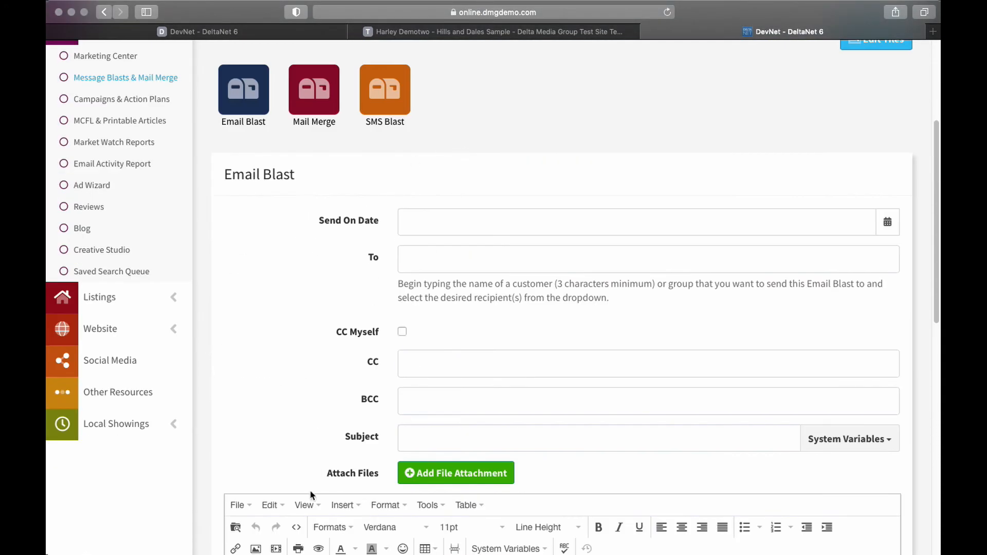
scroll(257, 339, down, 3)
scroll(235, 325, down, 3)
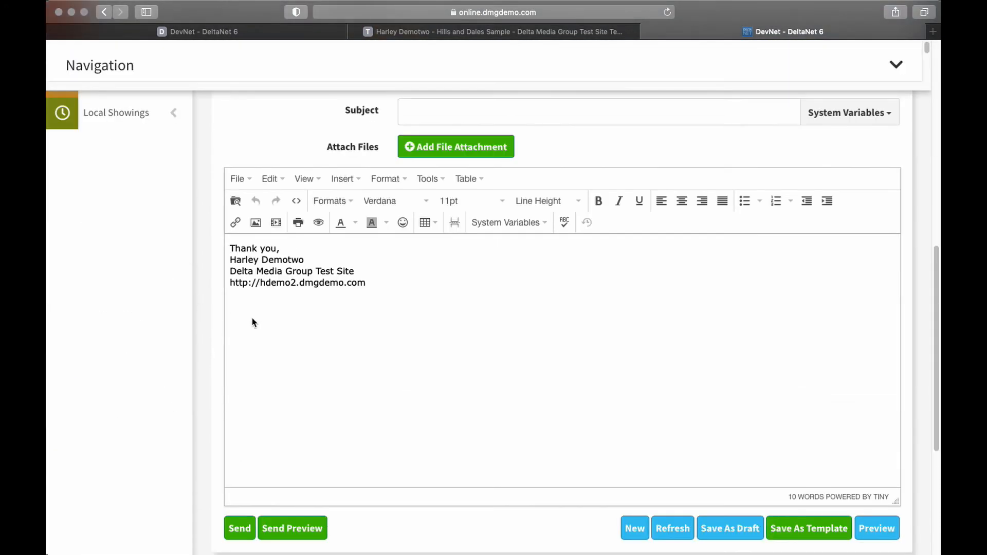
Delete the default signature text from the email blast body.
click(231, 246)
drag(231, 246, 509, 356)
key(BackSpace)
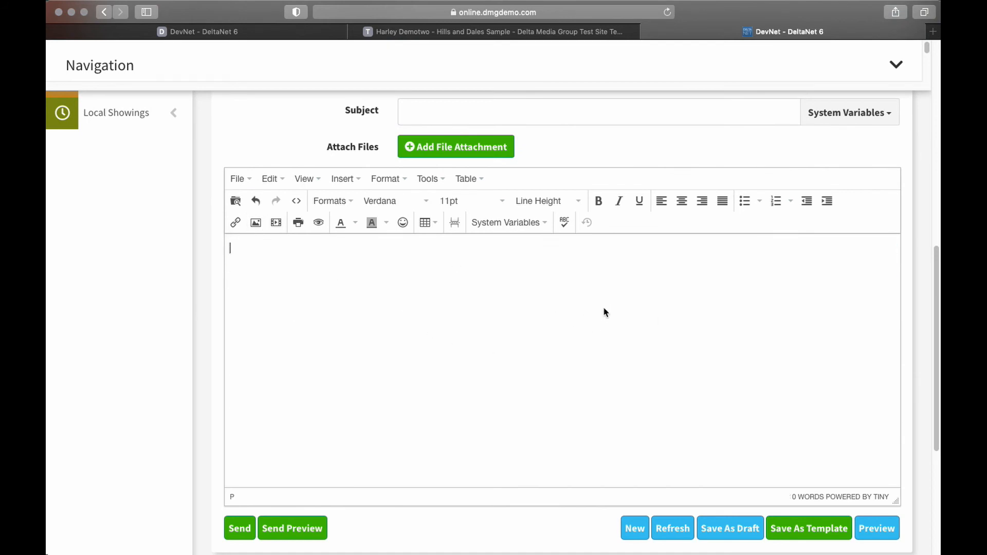
Generate a Market Data system variable for Stark and Warren counties in Ohio with the 200-250K price range.
click(546, 228)
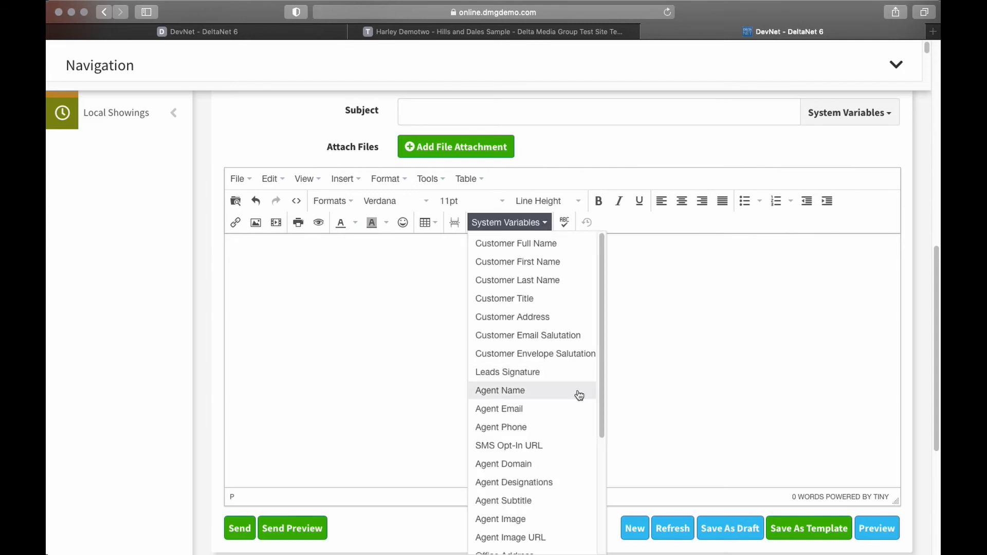
scroll(572, 383, down, 5)
scroll(571, 382, down, 2)
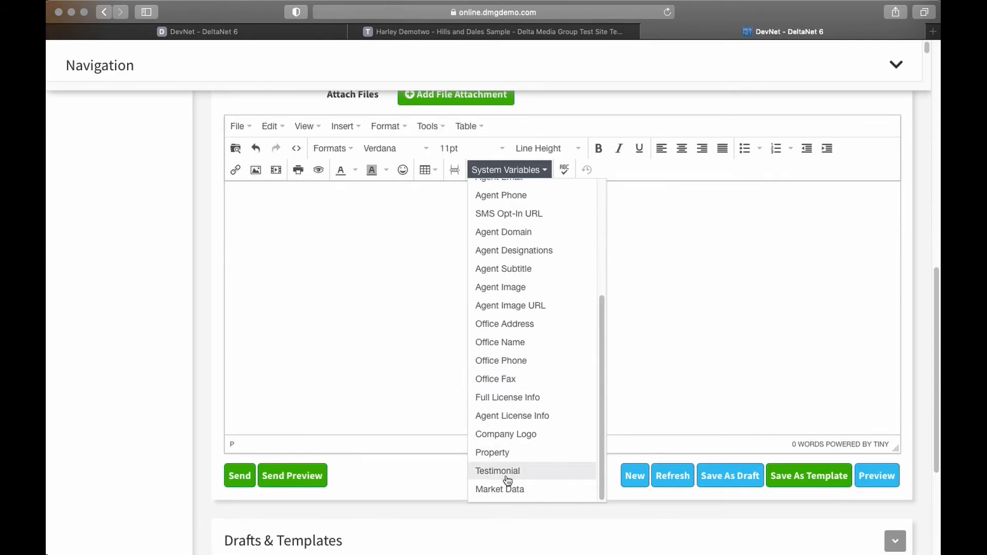
click(494, 489)
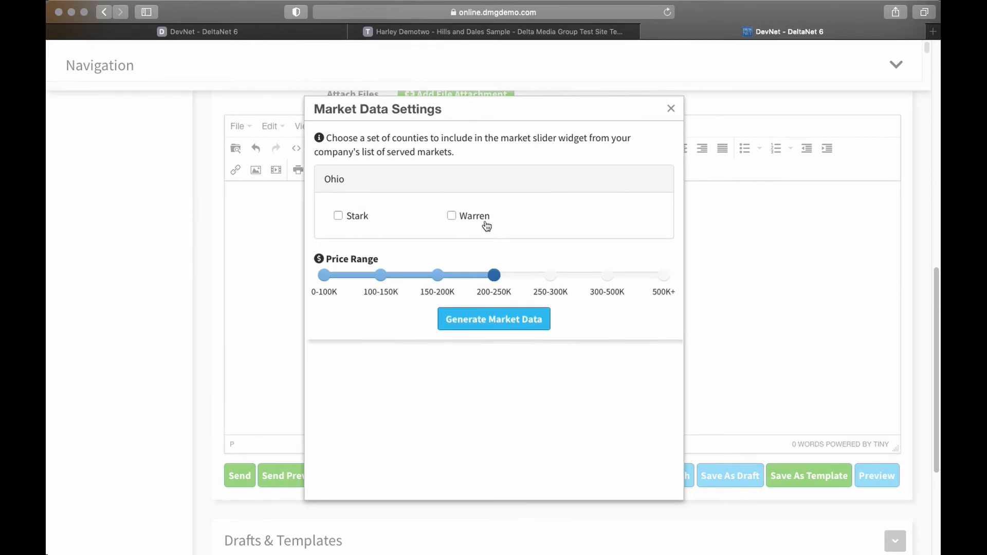
click(338, 215)
click(451, 215)
drag(493, 276, 393, 283)
drag(460, 282, 480, 270)
click(492, 325)
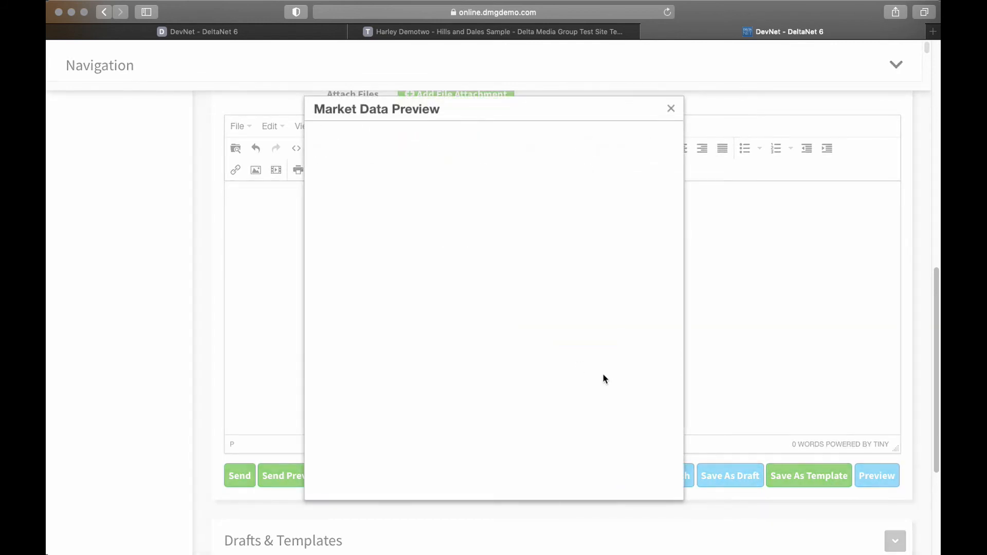
Insert the previewed market data into the email blast body and check it there.
scroll(624, 251, down, 5)
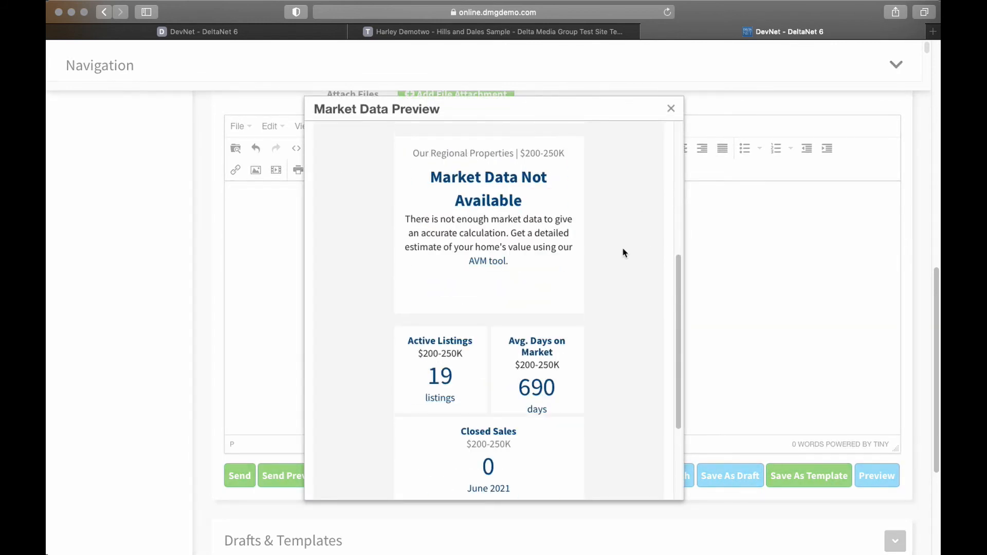
scroll(619, 259, down, 5)
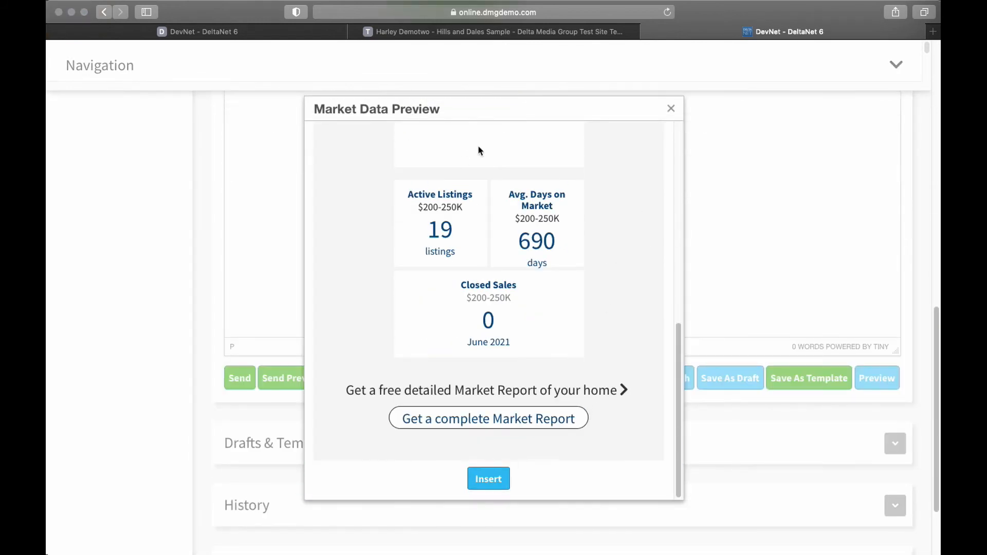
click(488, 478)
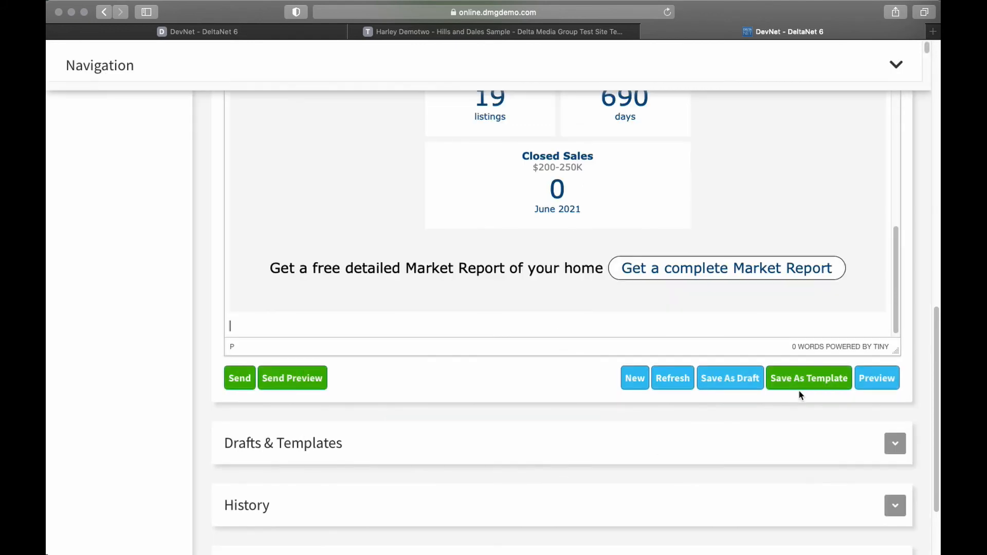
scroll(542, 278, up, 5)
scroll(542, 278, up, 3)
scroll(543, 278, down, 5)
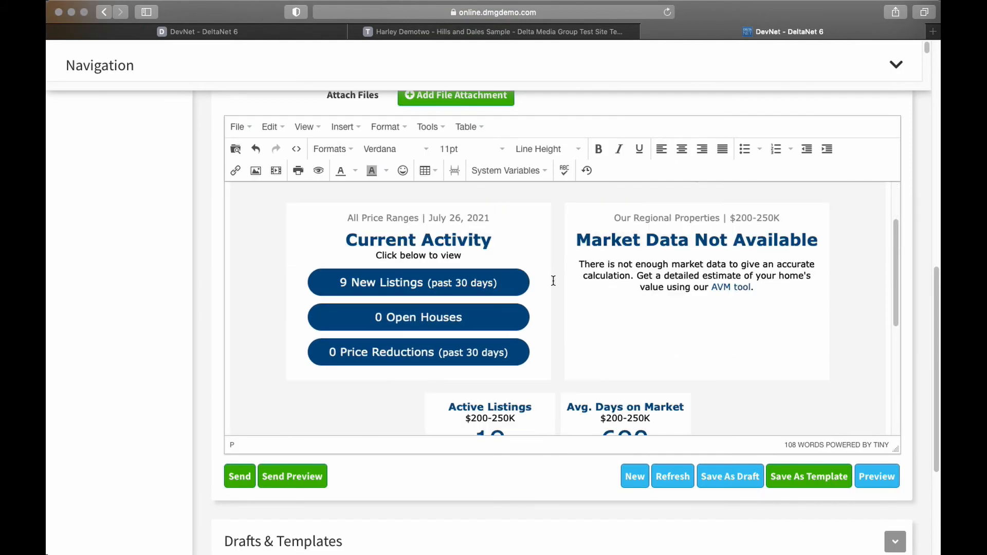
scroll(547, 264, down, 3)
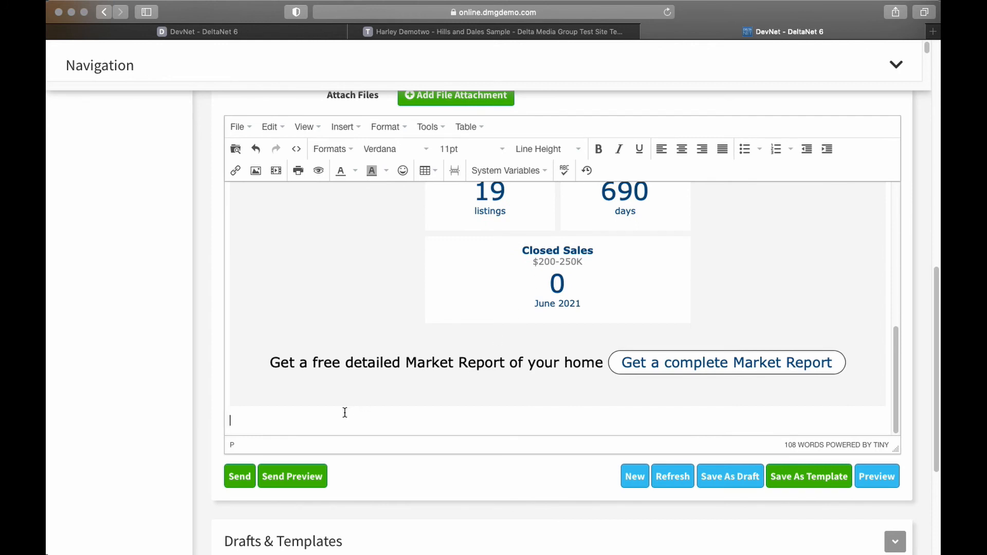
Add the text "more content" below the inserted Market Watch block in the email body.
click(306, 434)
drag(329, 365, 311, 450)
click(273, 422)
text(add)
key(BackSpace)
key(BackSpace)
key(BackSpace)
text(more conten)
Review the whole email blast, from the Market Watch block and added text up to the message options.
scroll(514, 374, up, 5)
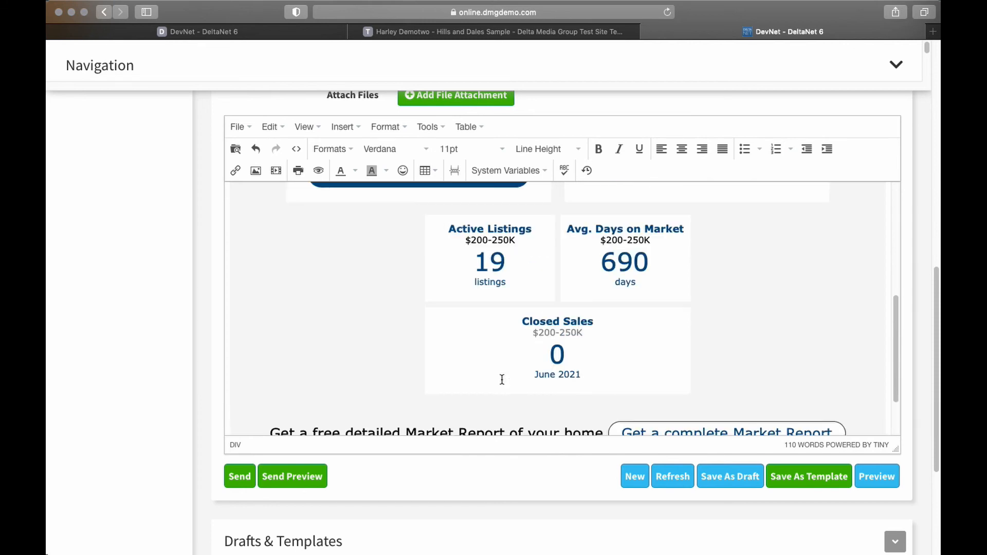
scroll(620, 320, down, 5)
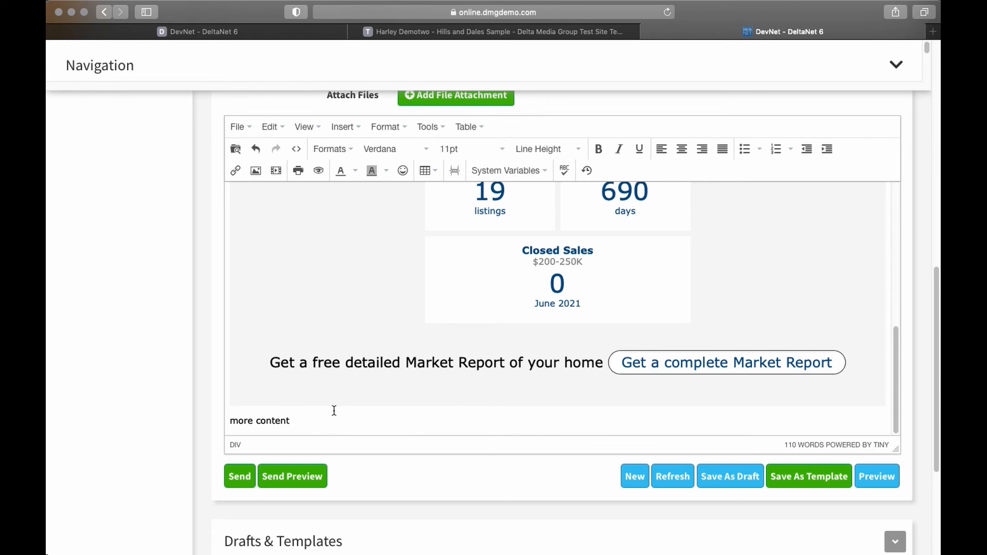
scroll(449, 303, up, 15)
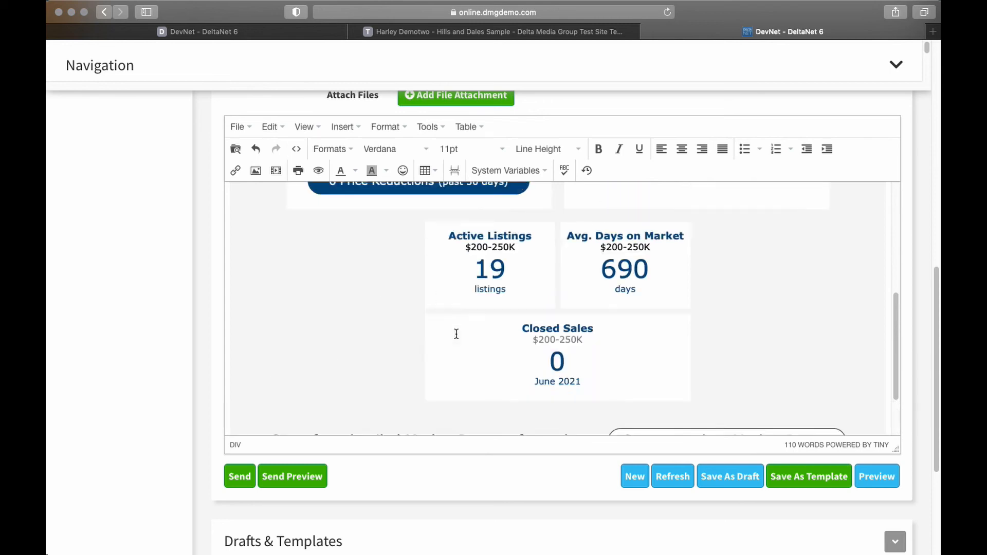
scroll(343, 372, down, 6)
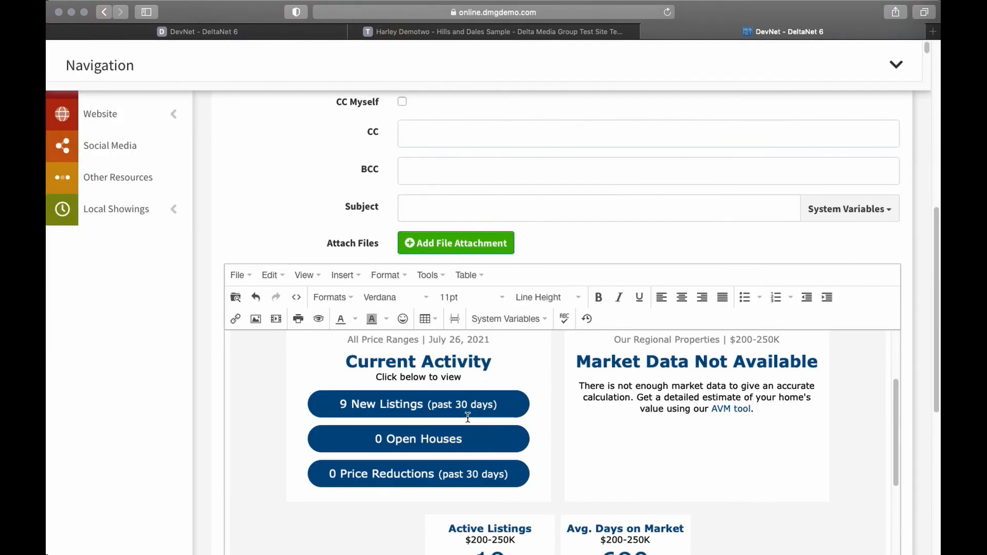
scroll(457, 428, up, 3)
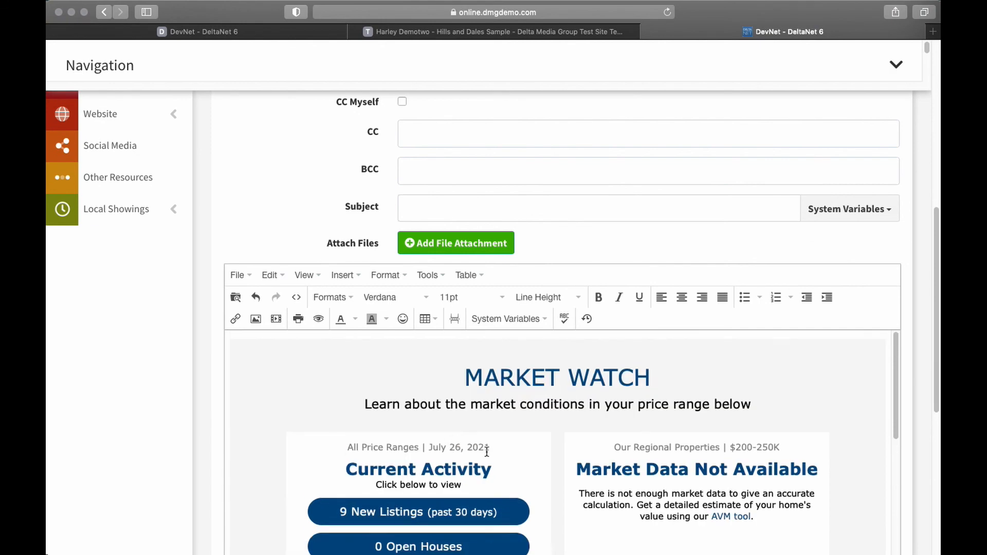
scroll(378, 469, down, 10)
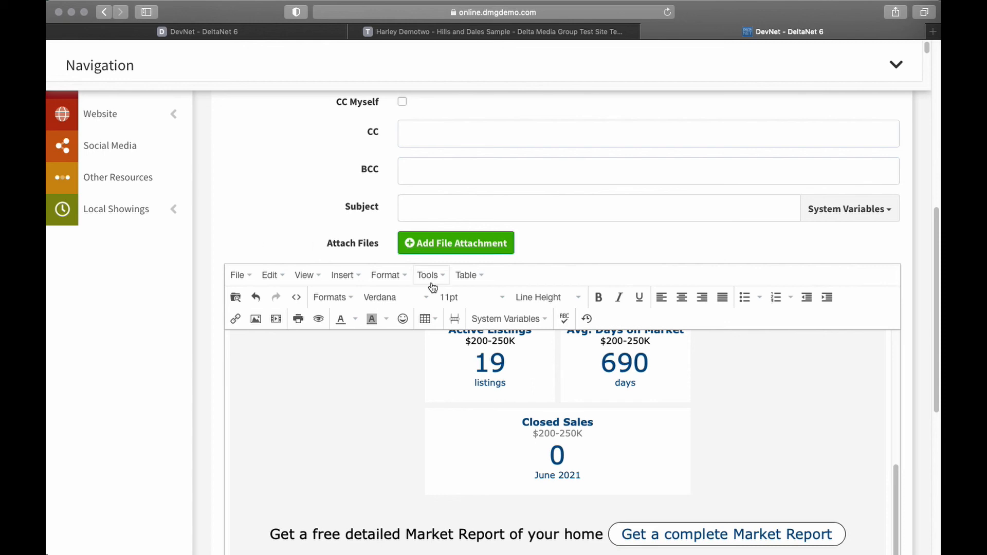
scroll(185, 365, up, 10)
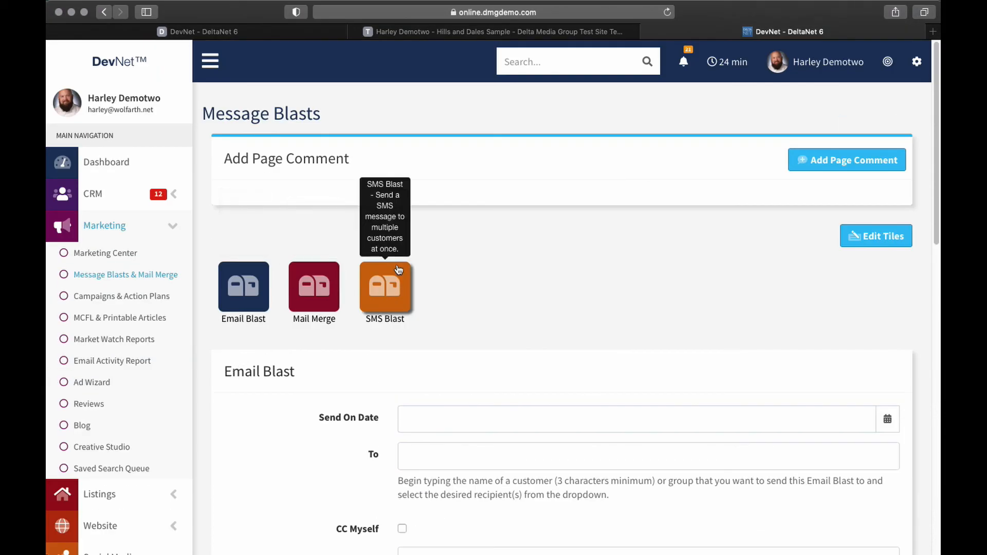